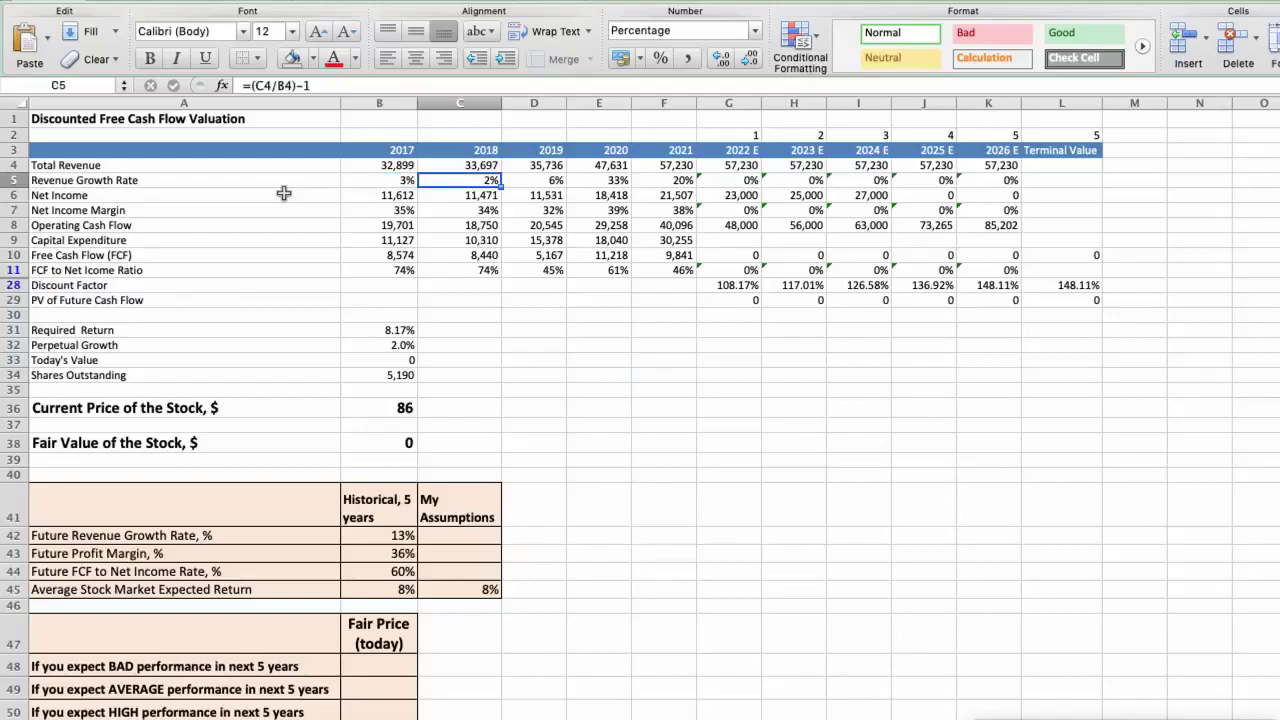
Examine the five-year average revenue growth rate and profit margin, along with the yearly net income margins for 2017 to 2021
left_click(366, 536)
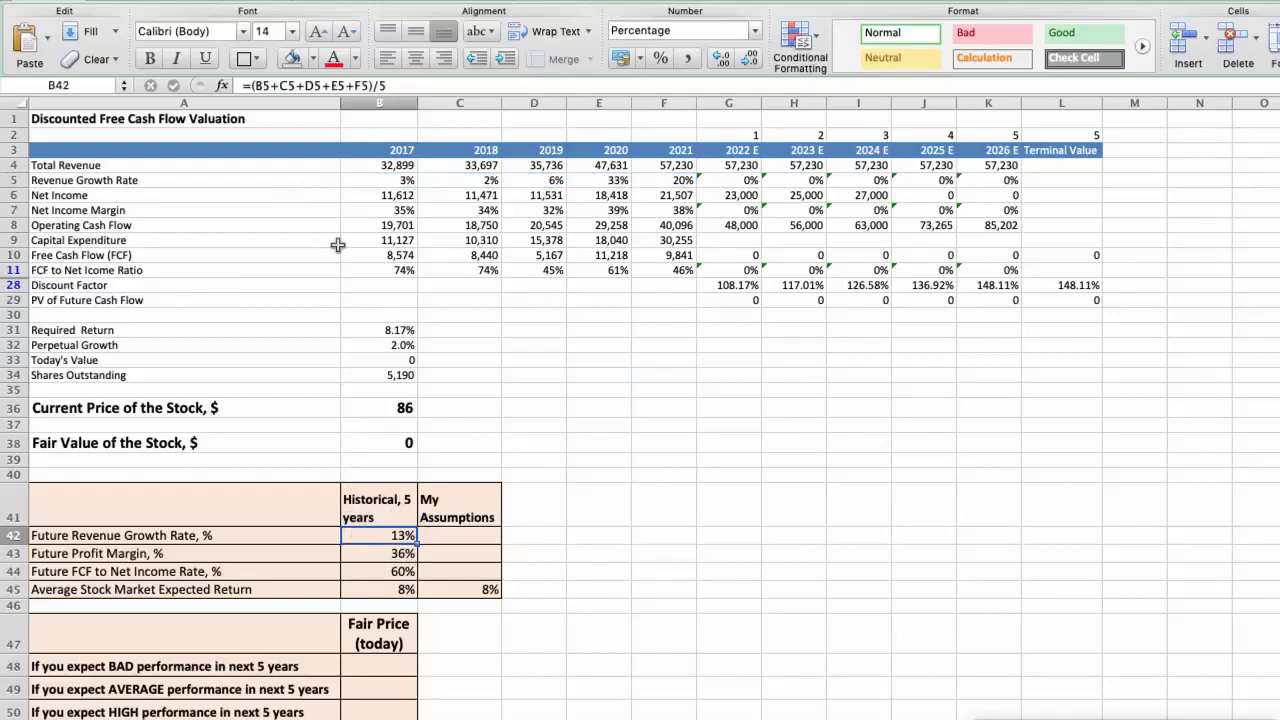
left_click(355, 211)
key("Right")
key("Right")
key("Right")
key("Right")
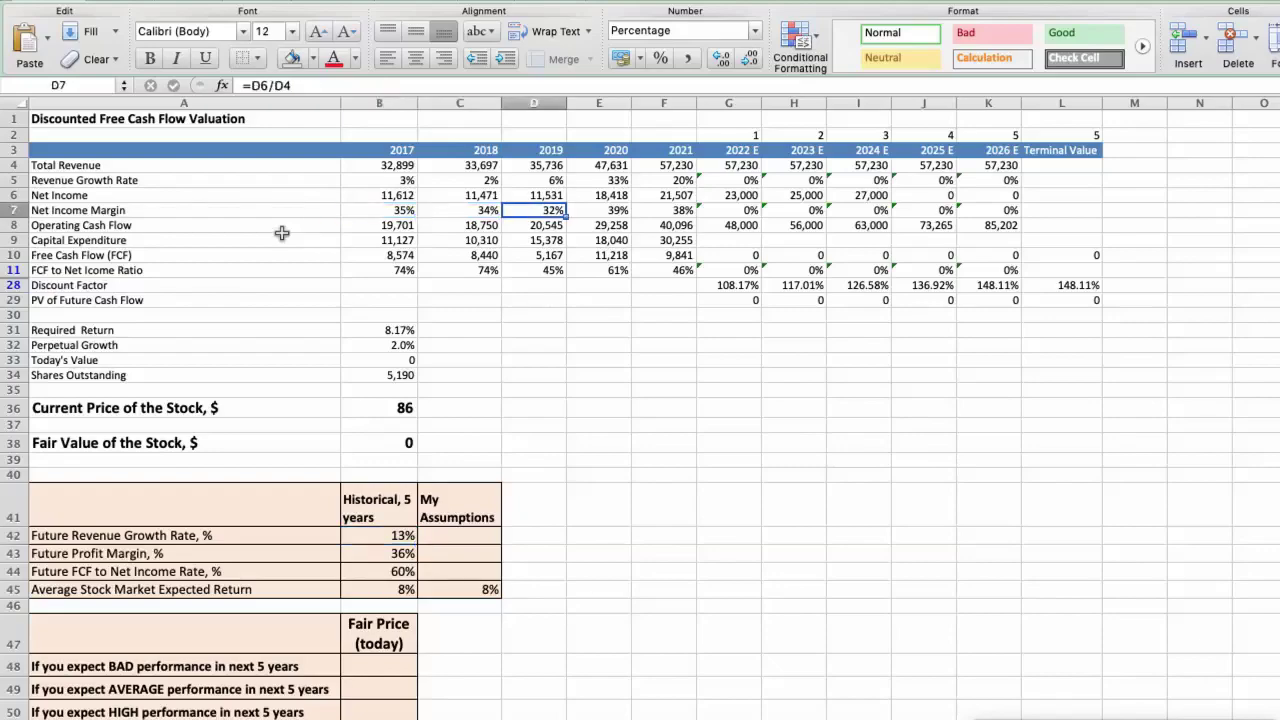
left_click(362, 551)
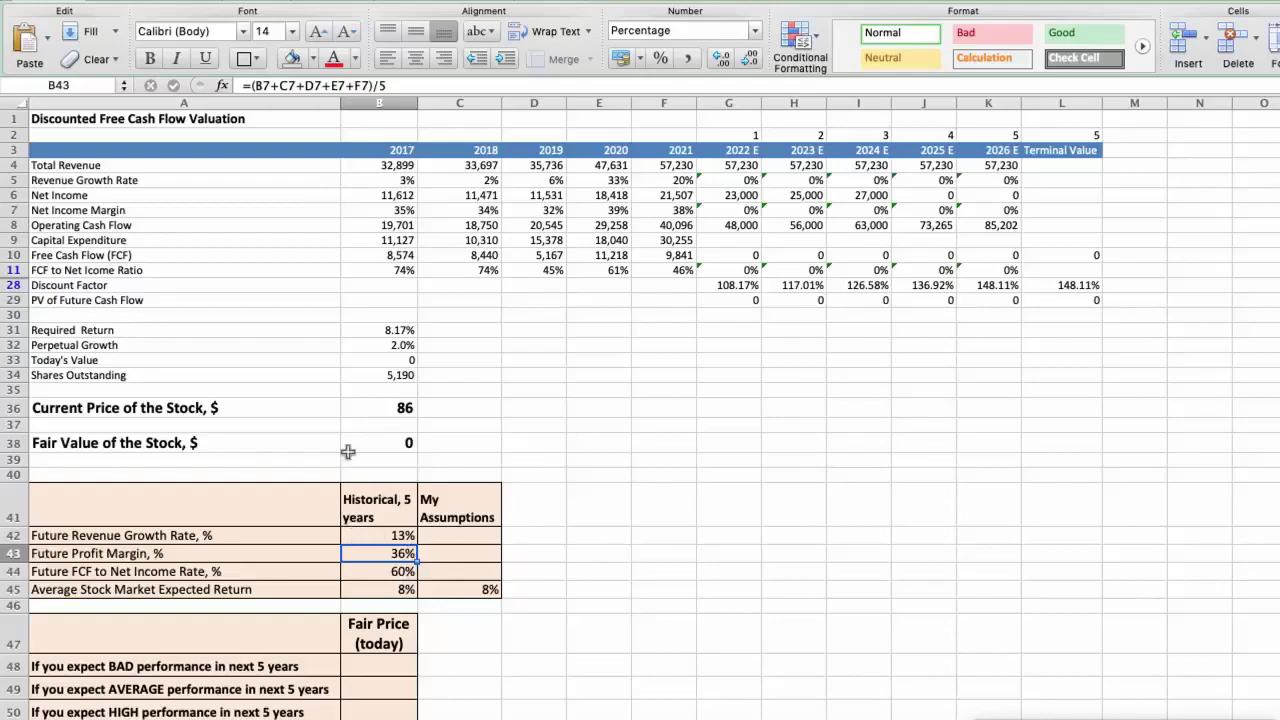
Examine the yearly FCF to net income ratios for 2017 to 2021, their five-year average, and the average stock market expected return
left_click(373, 271)
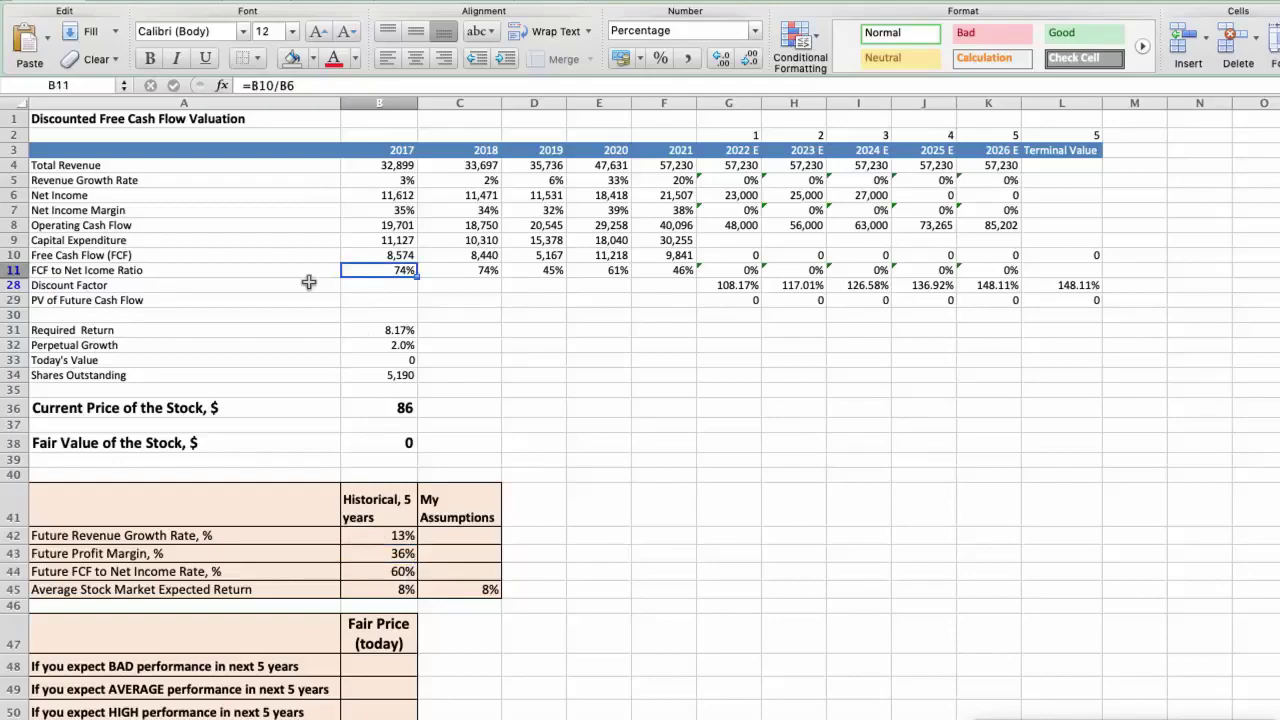
key("Right")
key("Right")
key("Right")
key("Right")
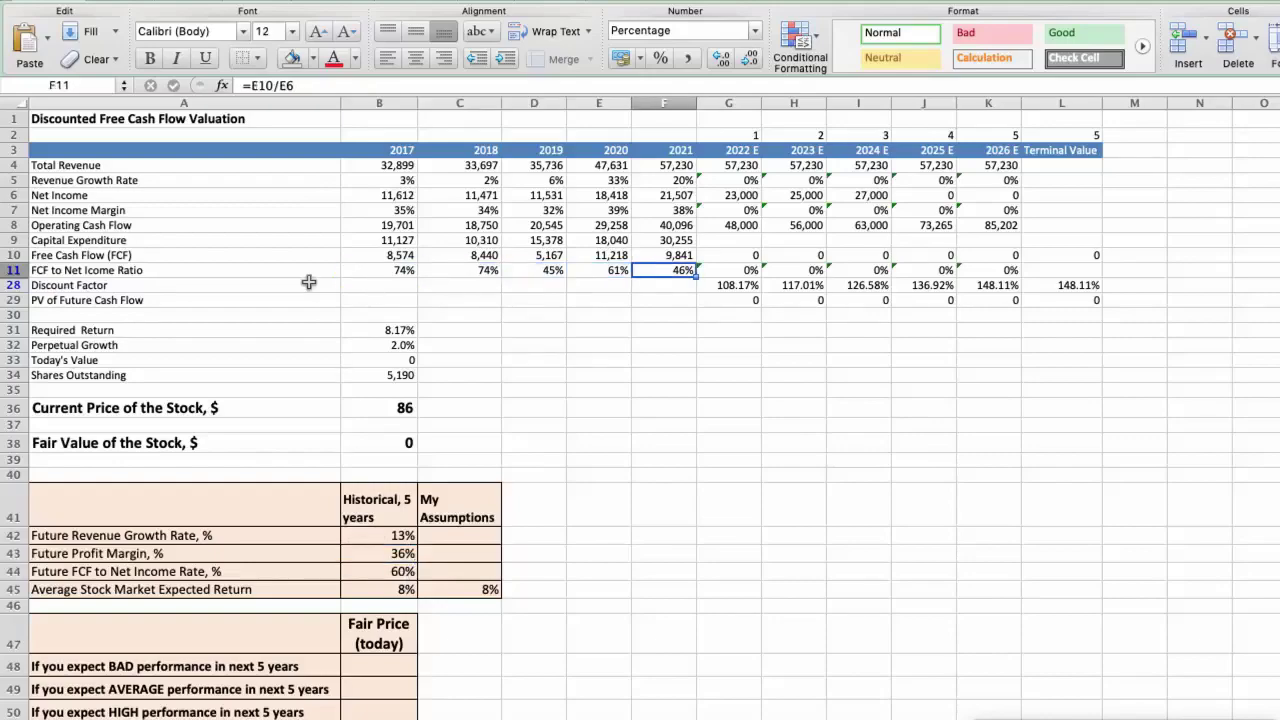
left_click(371, 570)
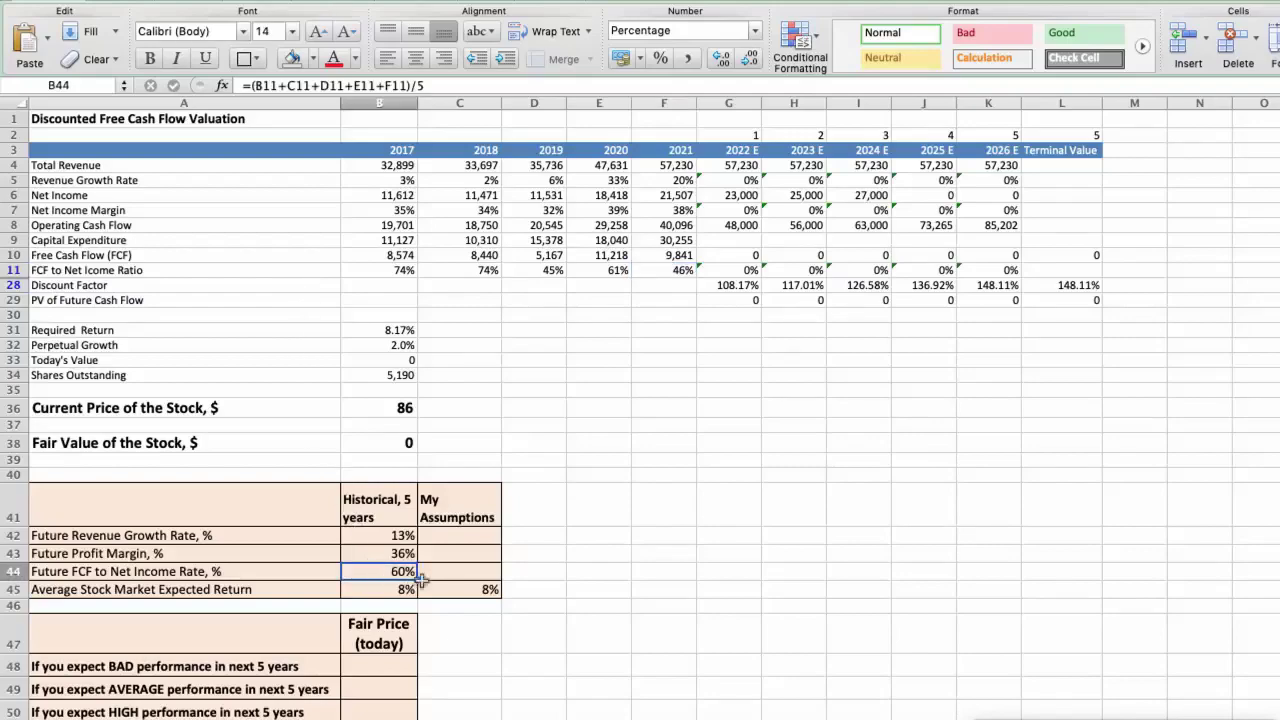
left_click(370, 590)
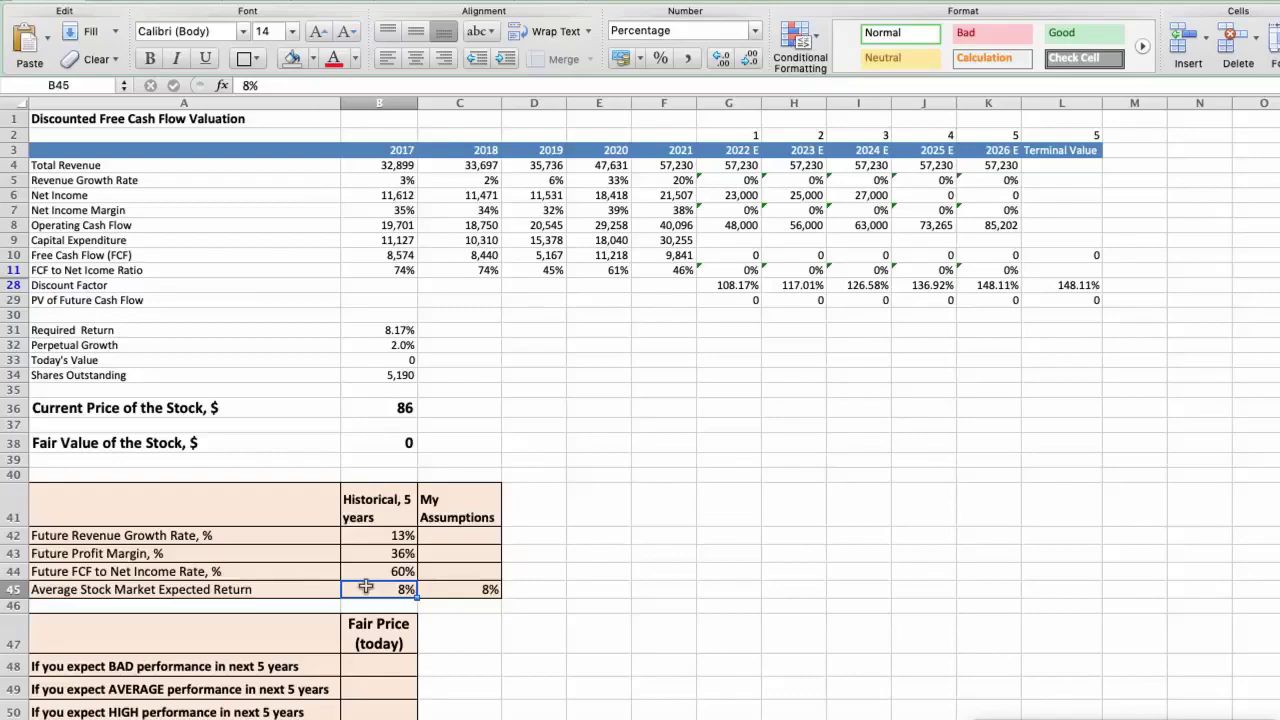
Fill in My Assumptions for the bad scenario: revenue growth 4%, profit margin 32%, and FCF to net income rate 45%
left_click(427, 536)
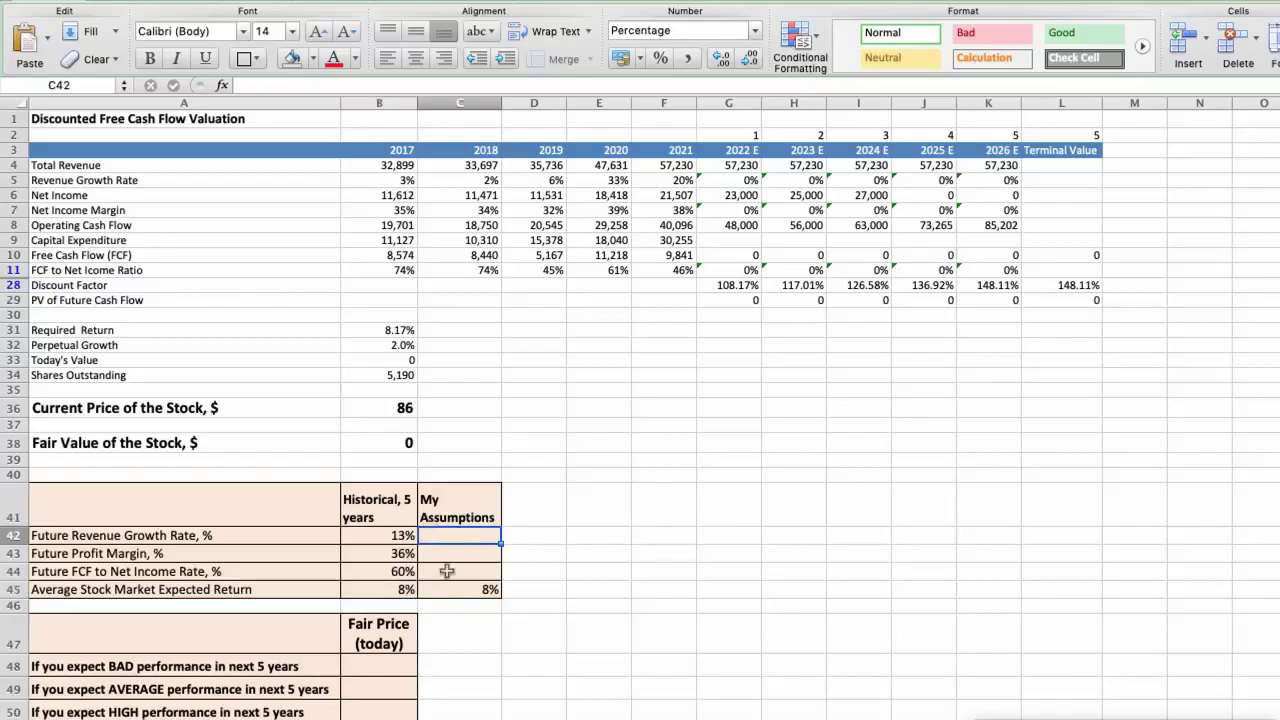
type("4")
key("Return")
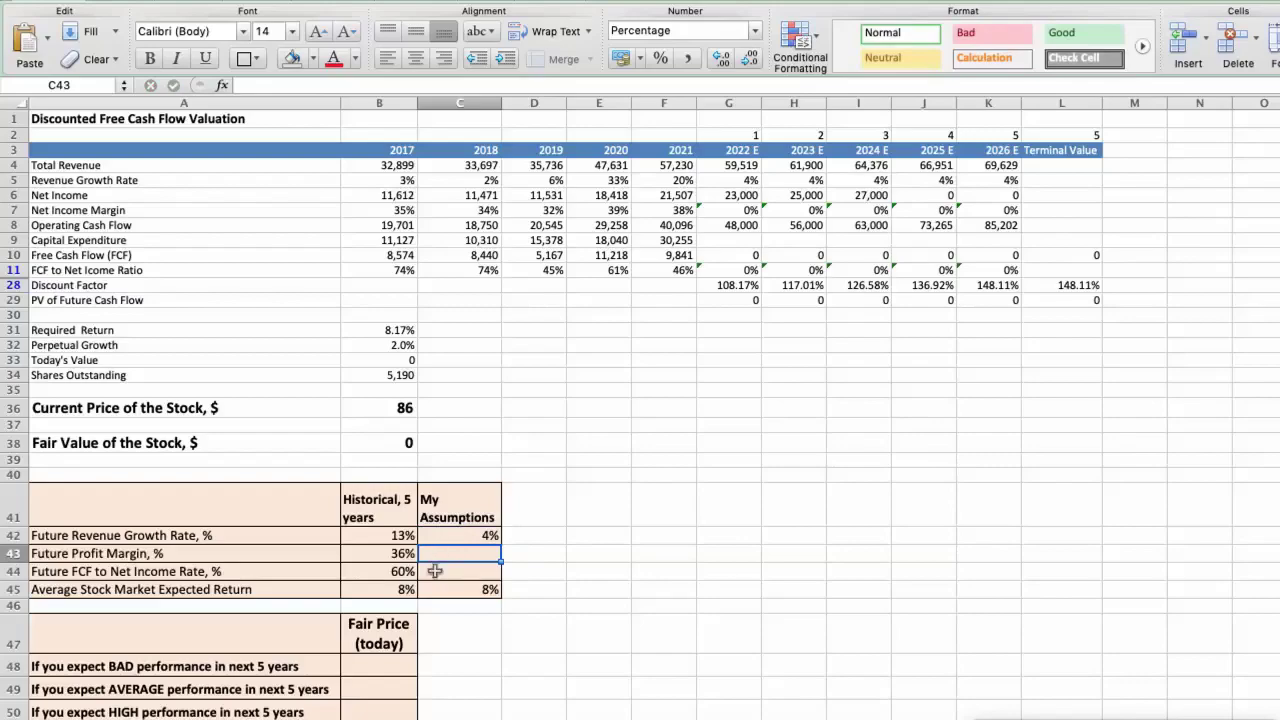
type("32")
key("Return")
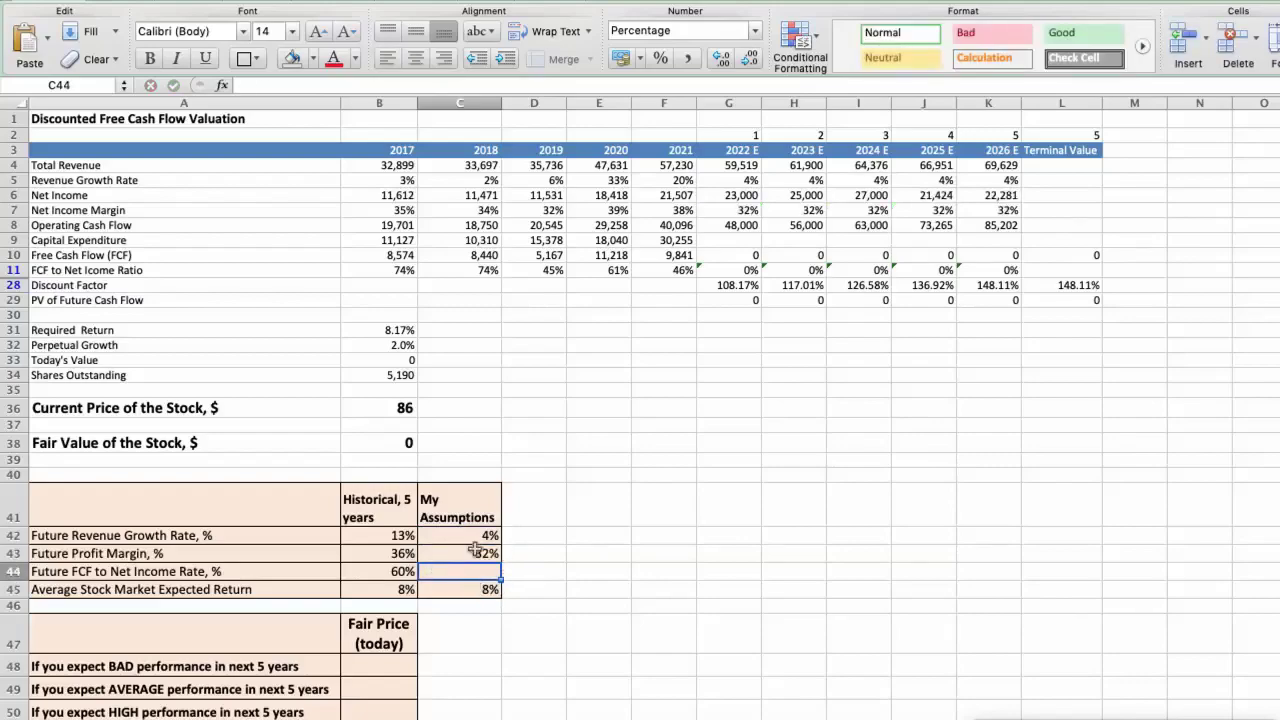
type("4")
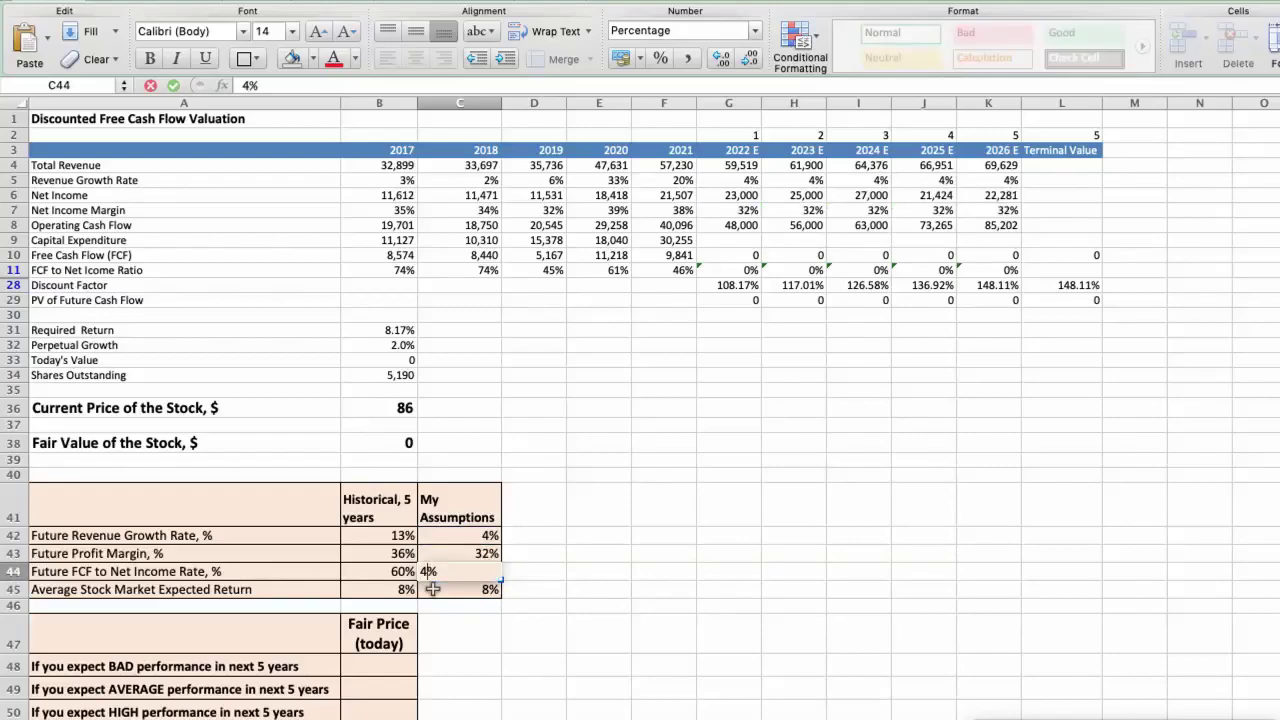
type("5")
key("Return")
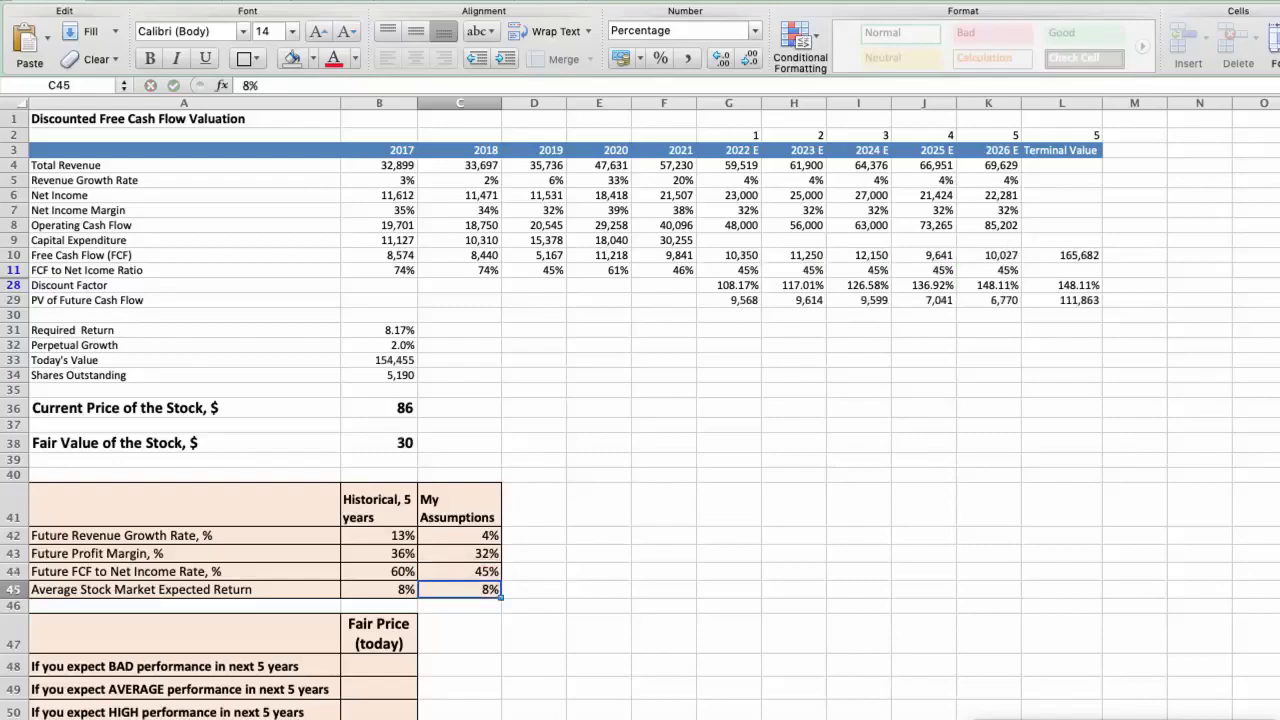
Record the calculated fair value of 30 as today's fair price for BAD performance in the next 5 years
left_click(374, 441)
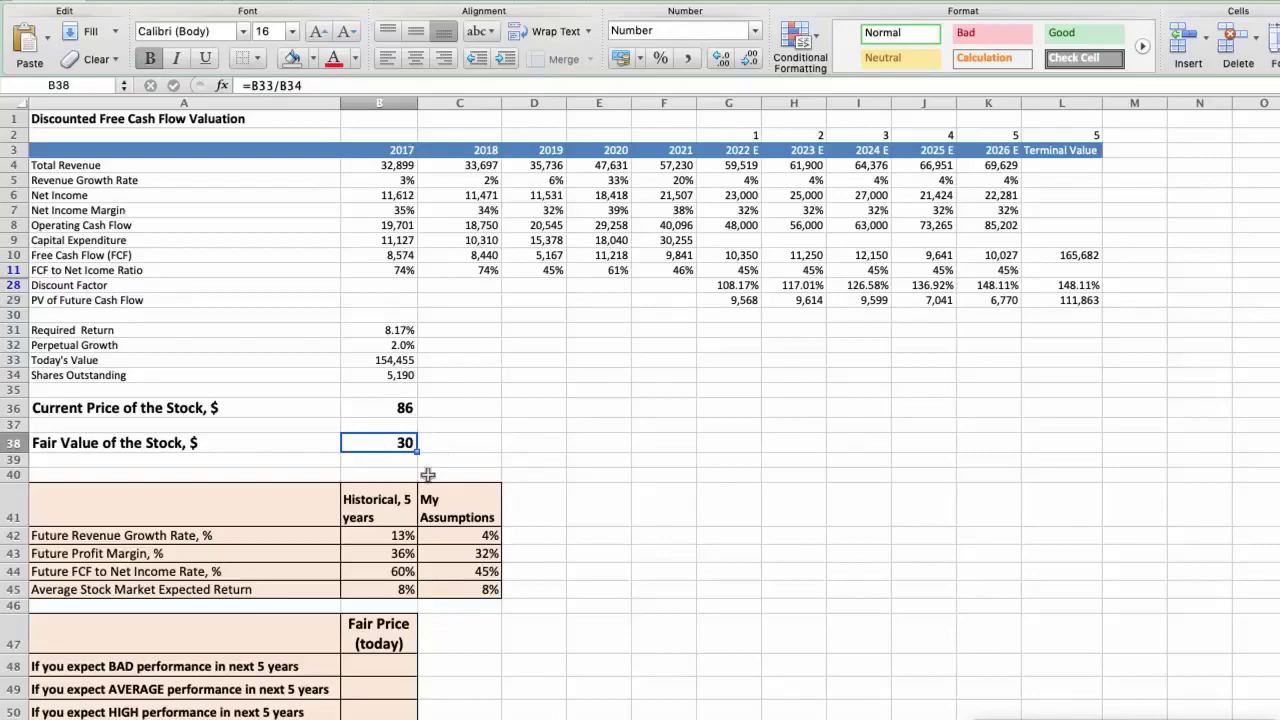
scroll(370, 485, "down", 3)
left_click(365, 570)
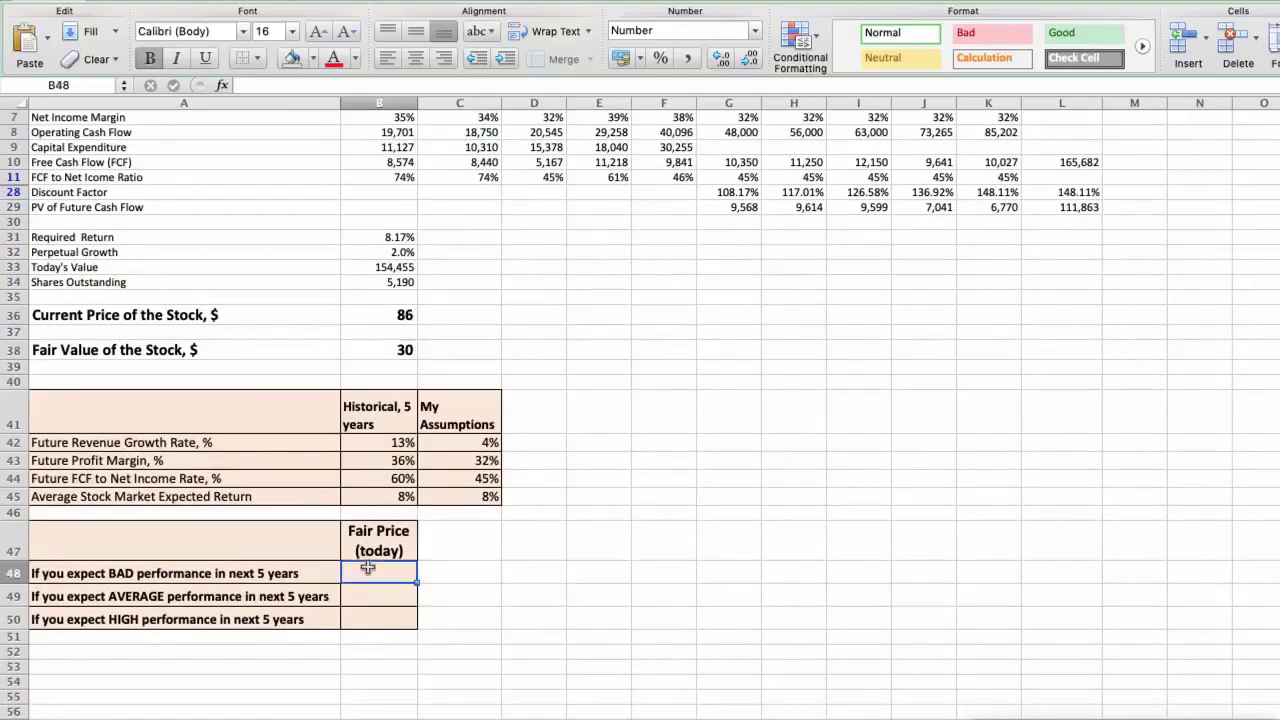
type("30")
key("Return")
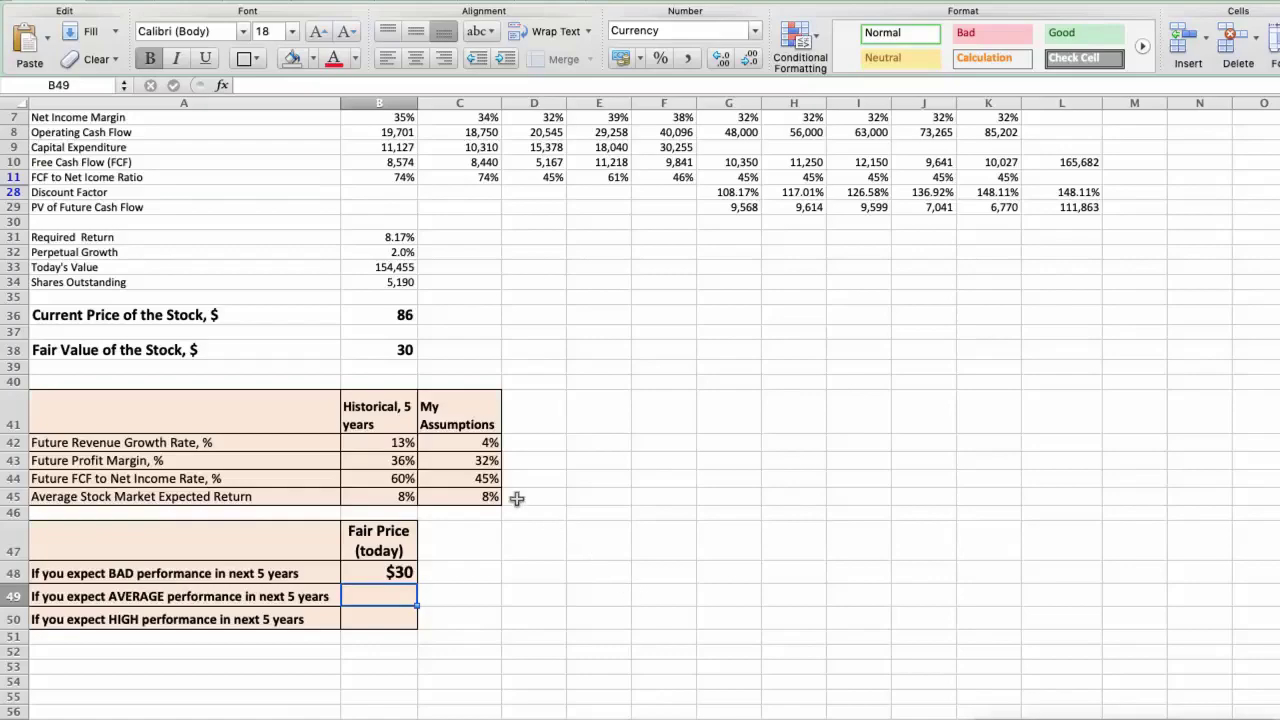
Change My Assumptions to the average scenario: revenue growth 6%, profit margin 35%, and FCF to net income rate 60%
left_click(452, 443)
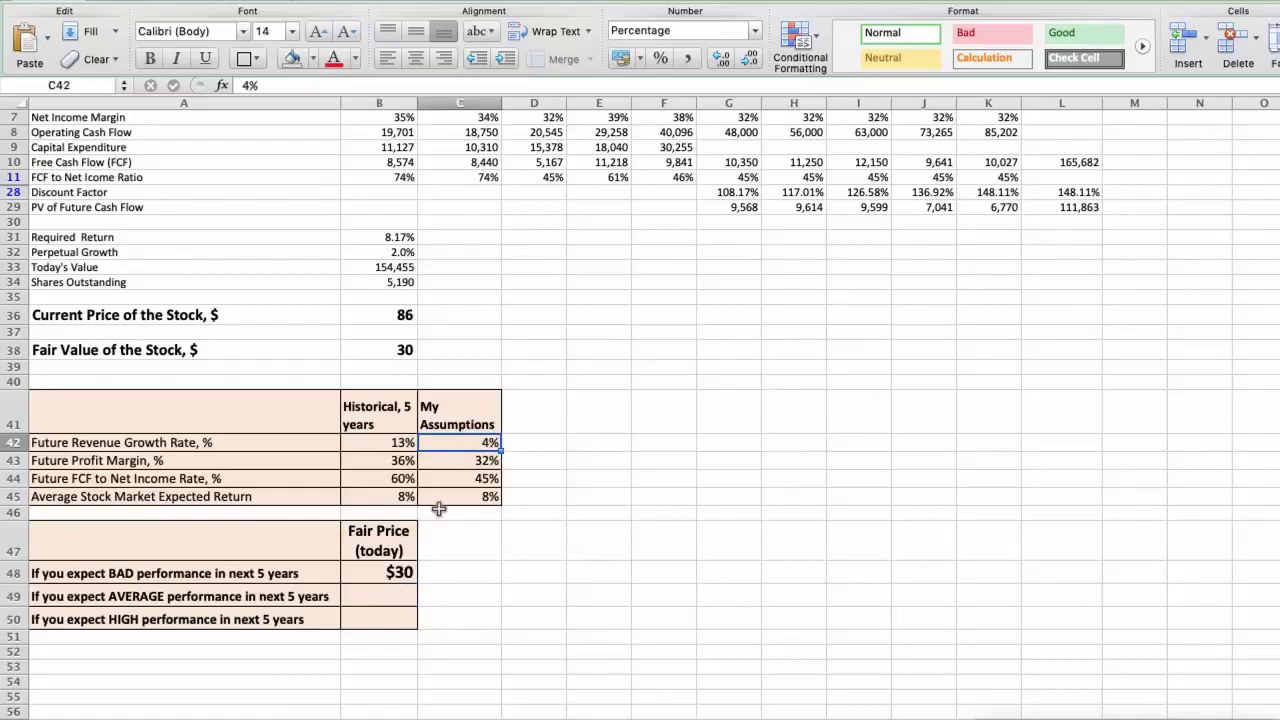
type("6")
key("Return")
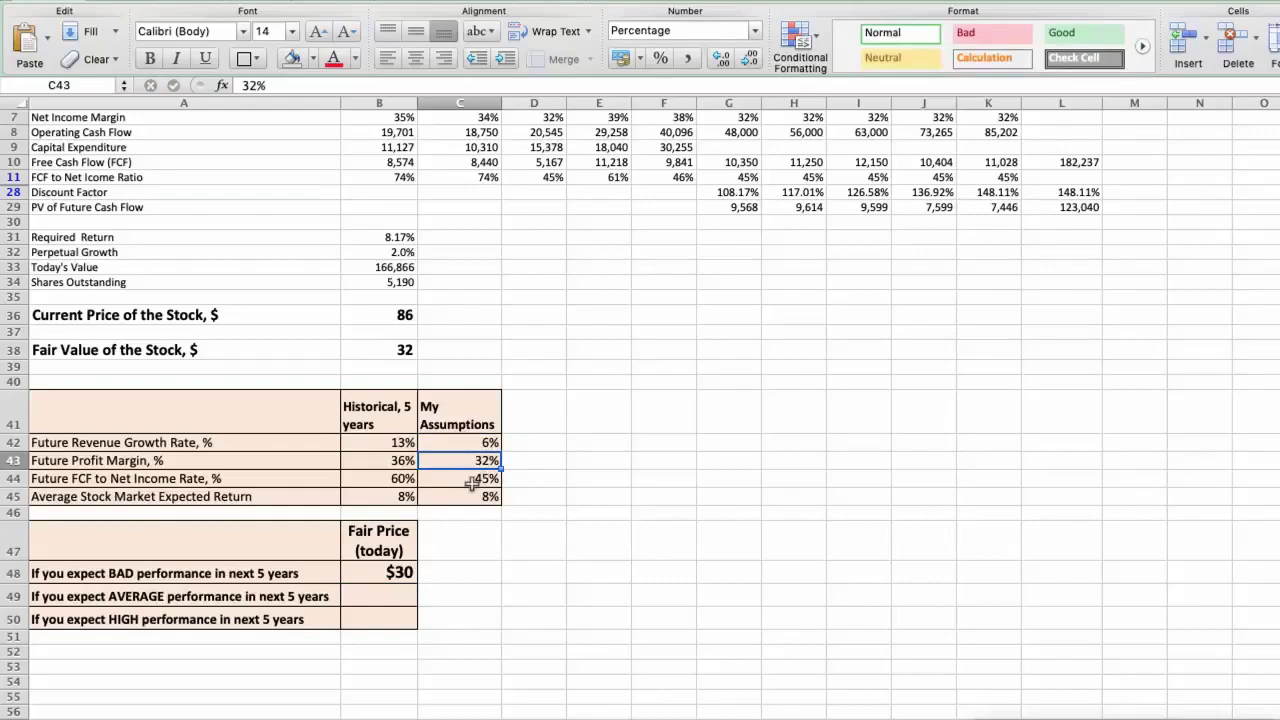
type("35")
key("Return")
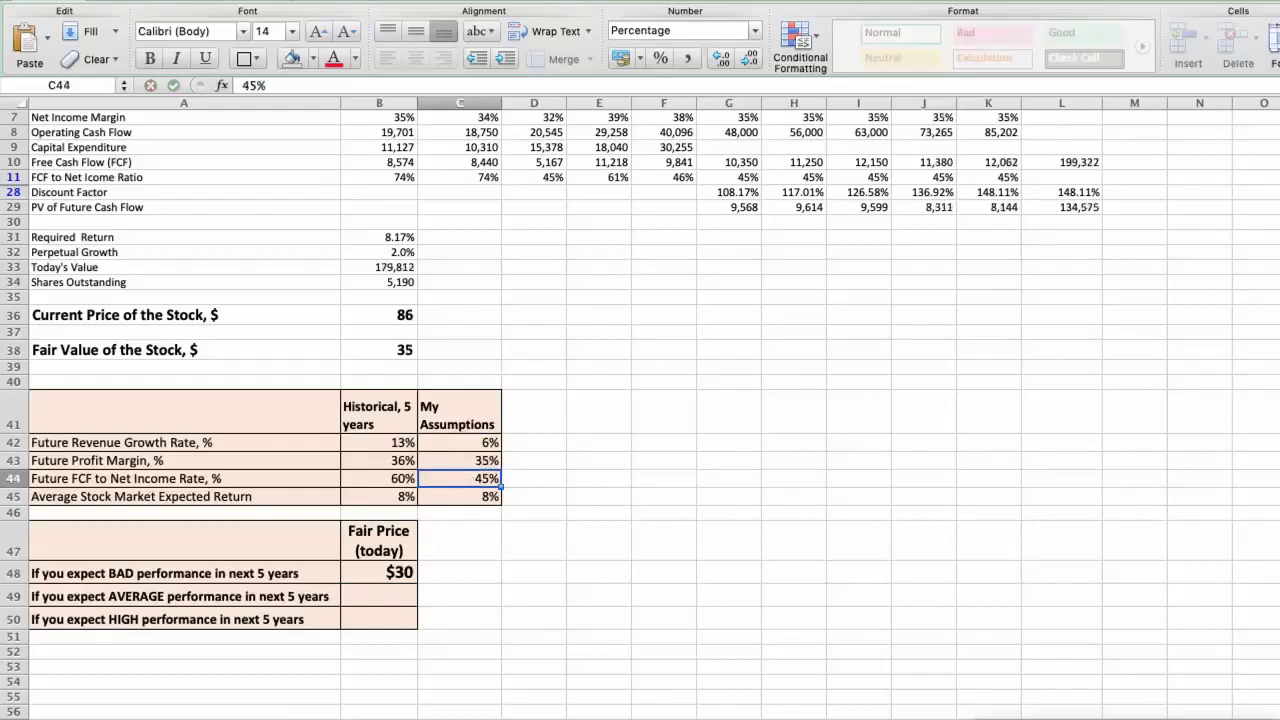
type("60")
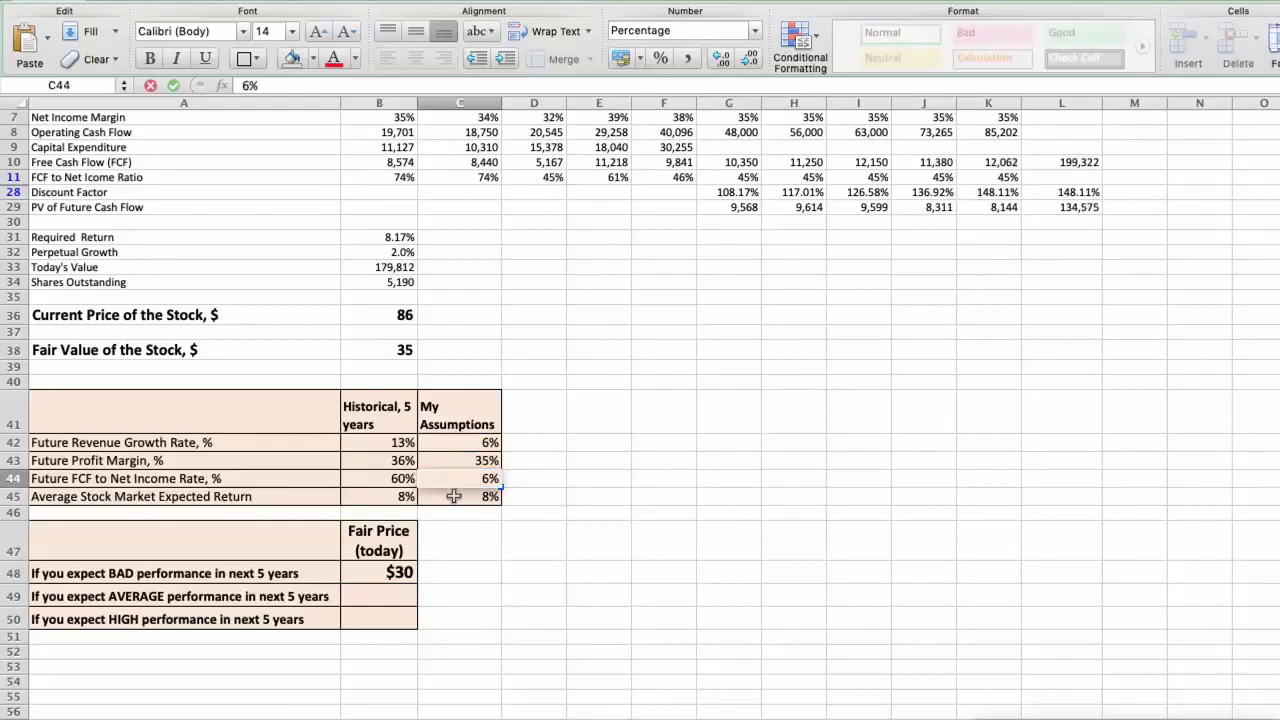
key("Return")
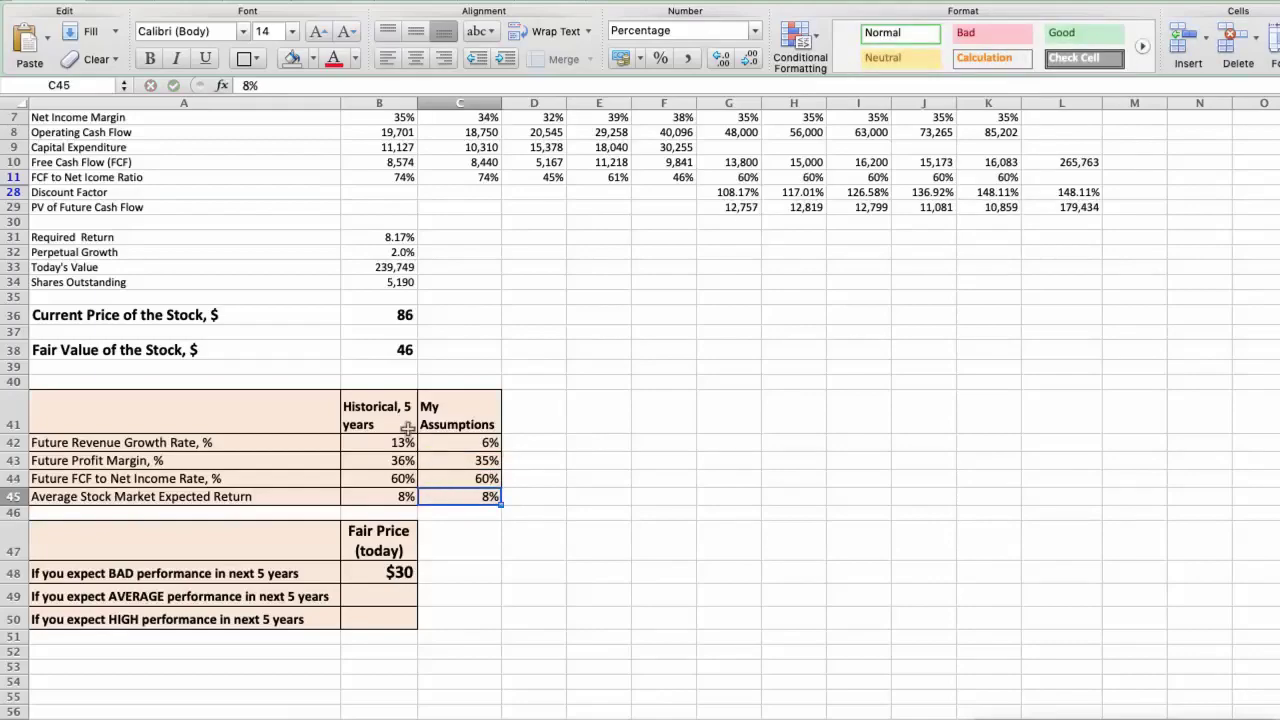
Record the calculated fair value of 46 as today's fair price for AVERAGE performance in the next 5 years
left_click(371, 351)
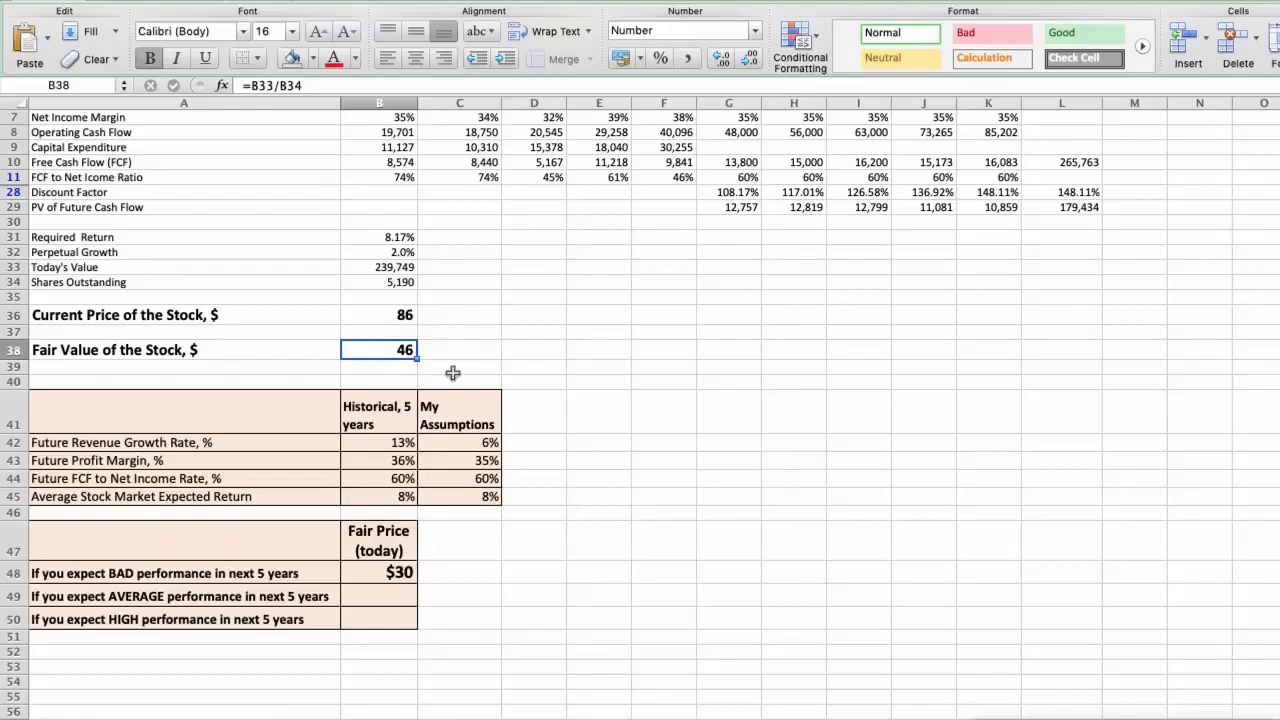
left_click(380, 591)
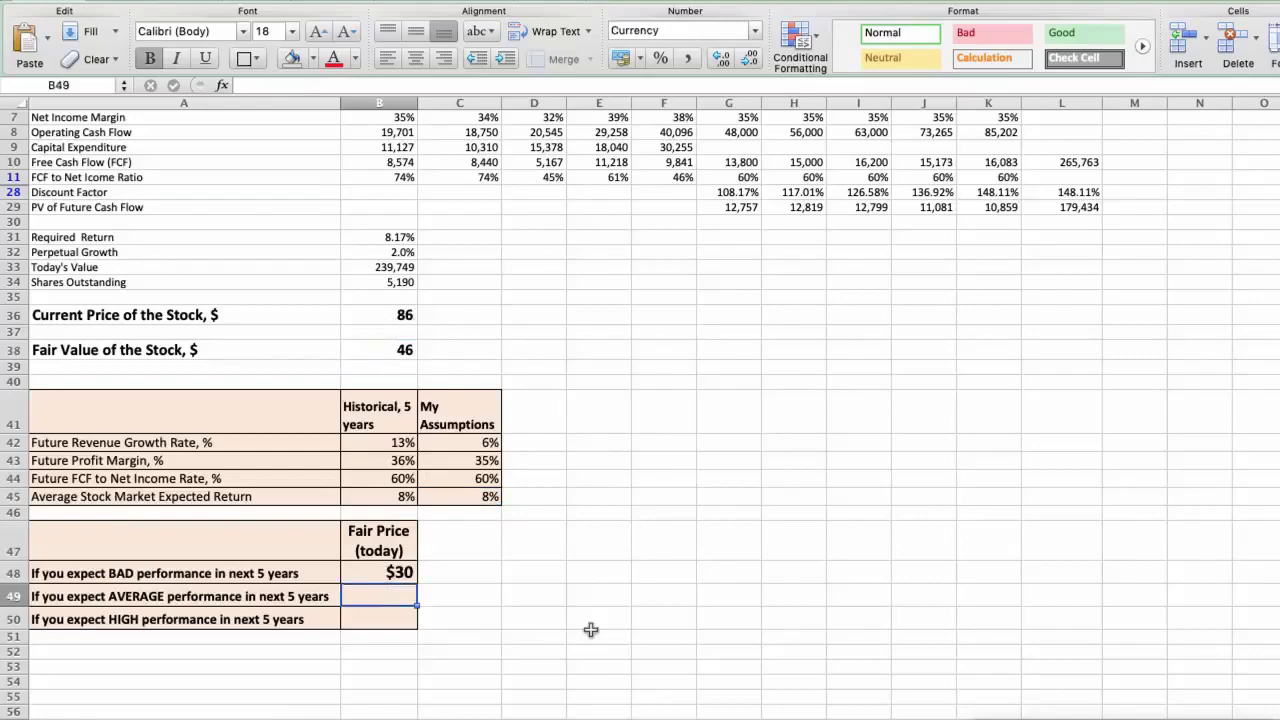
type("46")
key("Return")
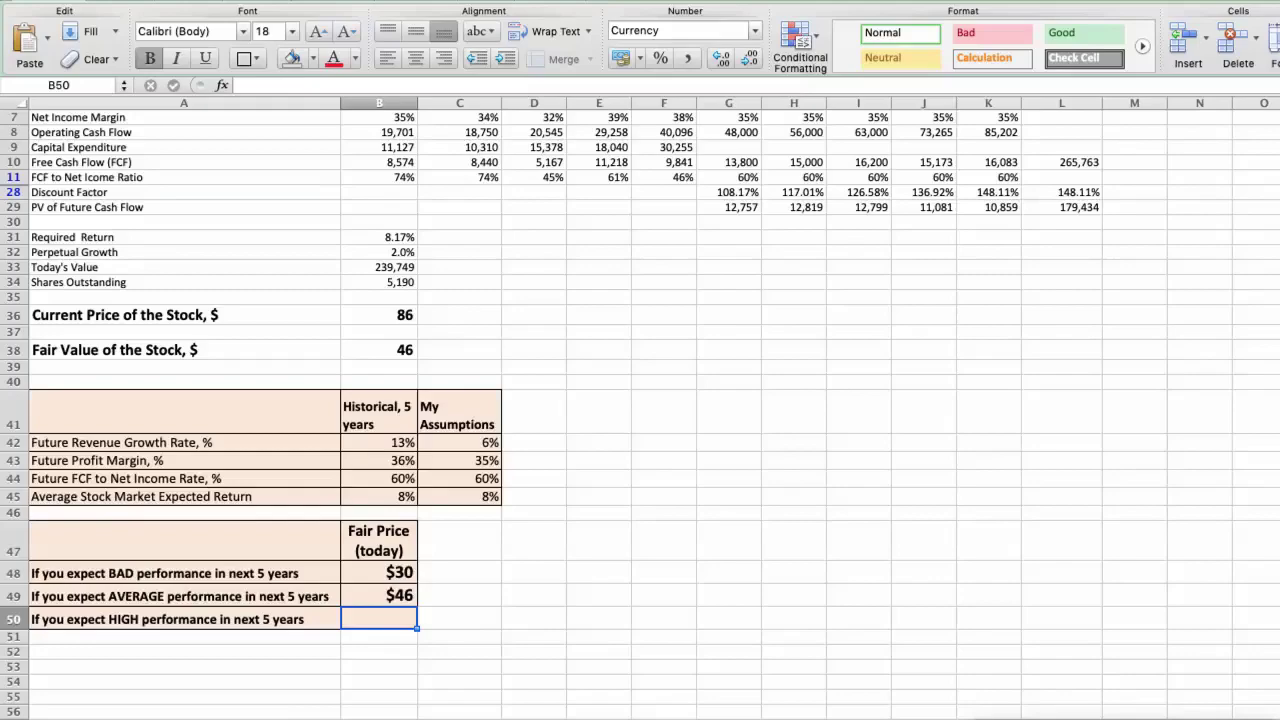
Change My Assumptions to the high scenario: revenue growth 8%, profit margin 38%, and FCF to net income rate 75%
left_click(448, 442)
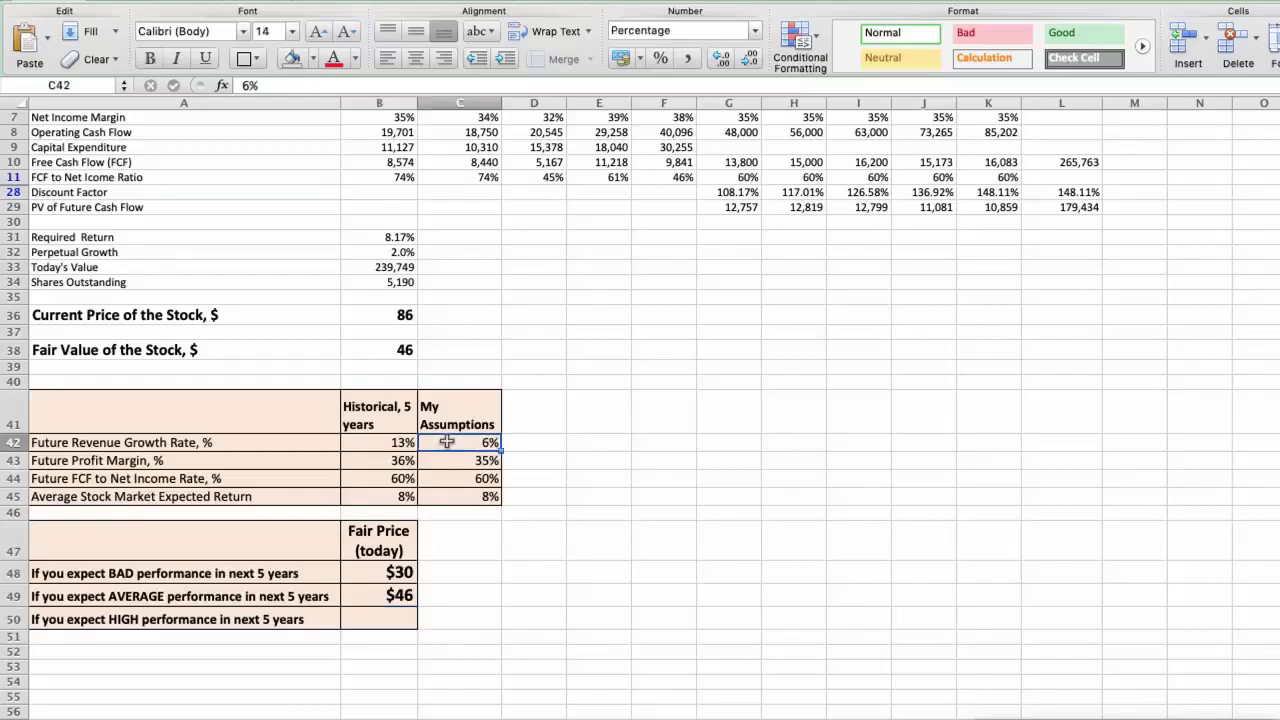
type("8")
key("Return")
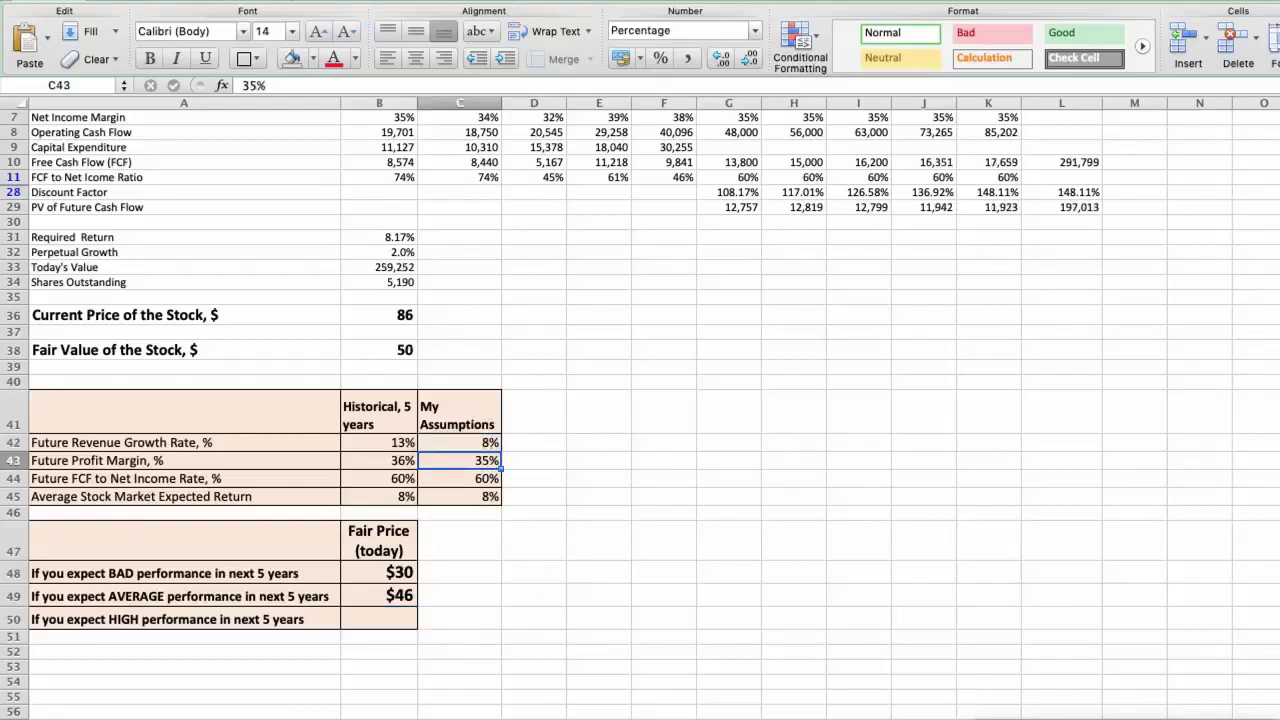
type("38")
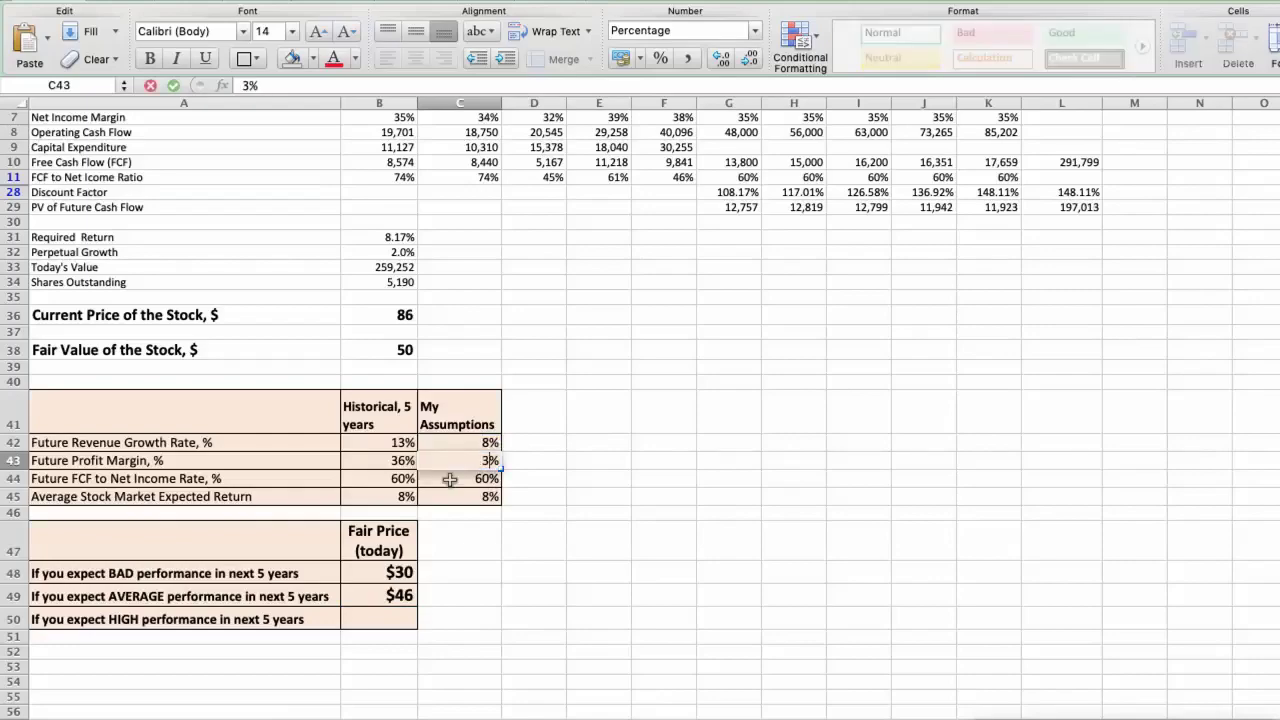
key("Return")
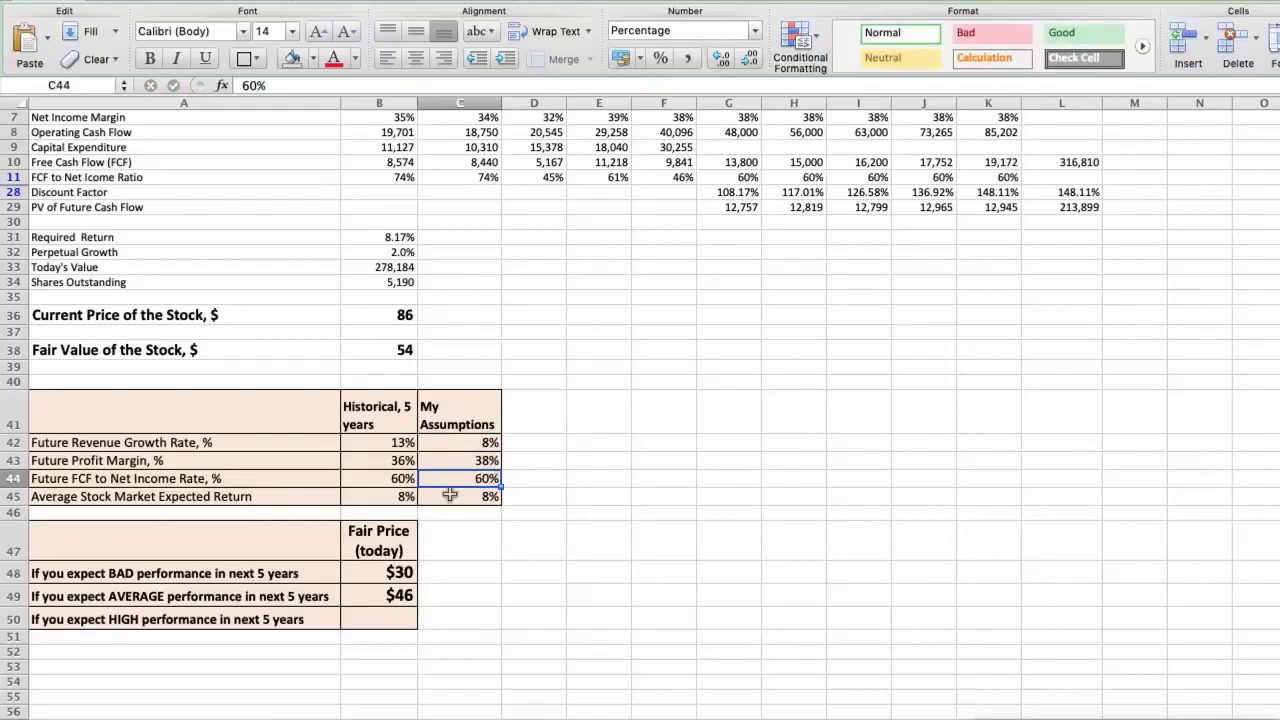
type("75")
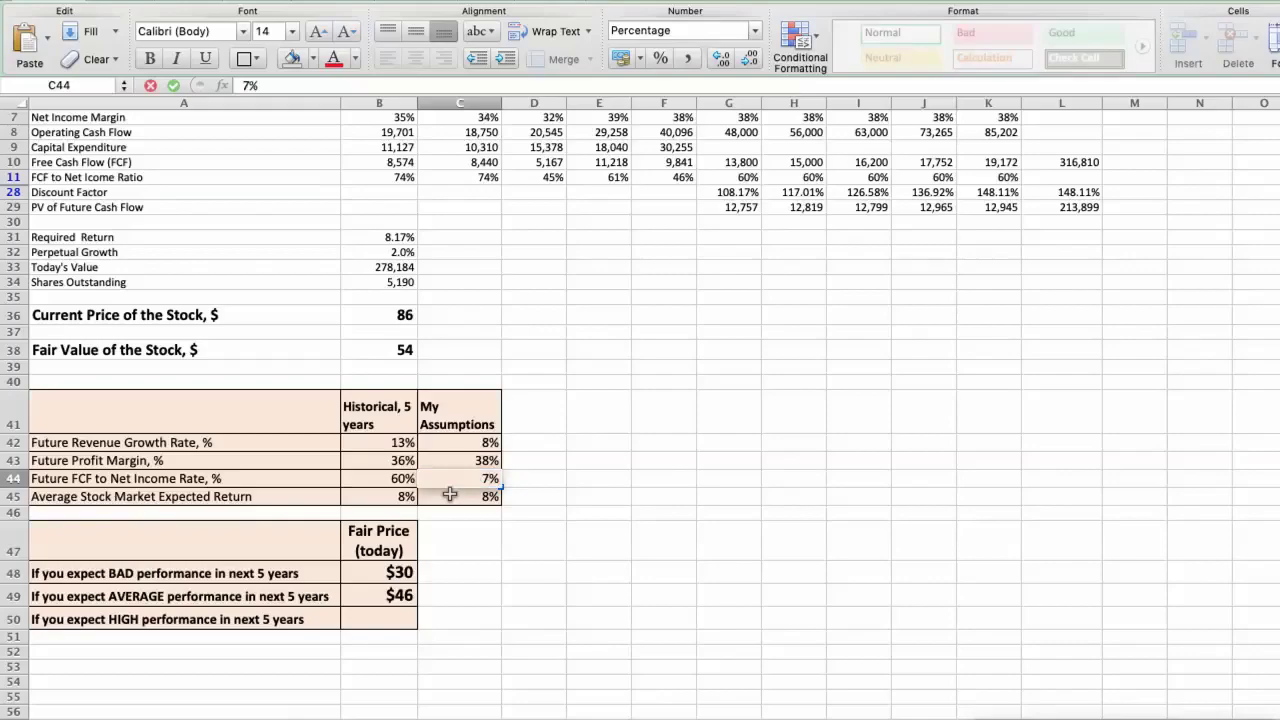
key("Return")
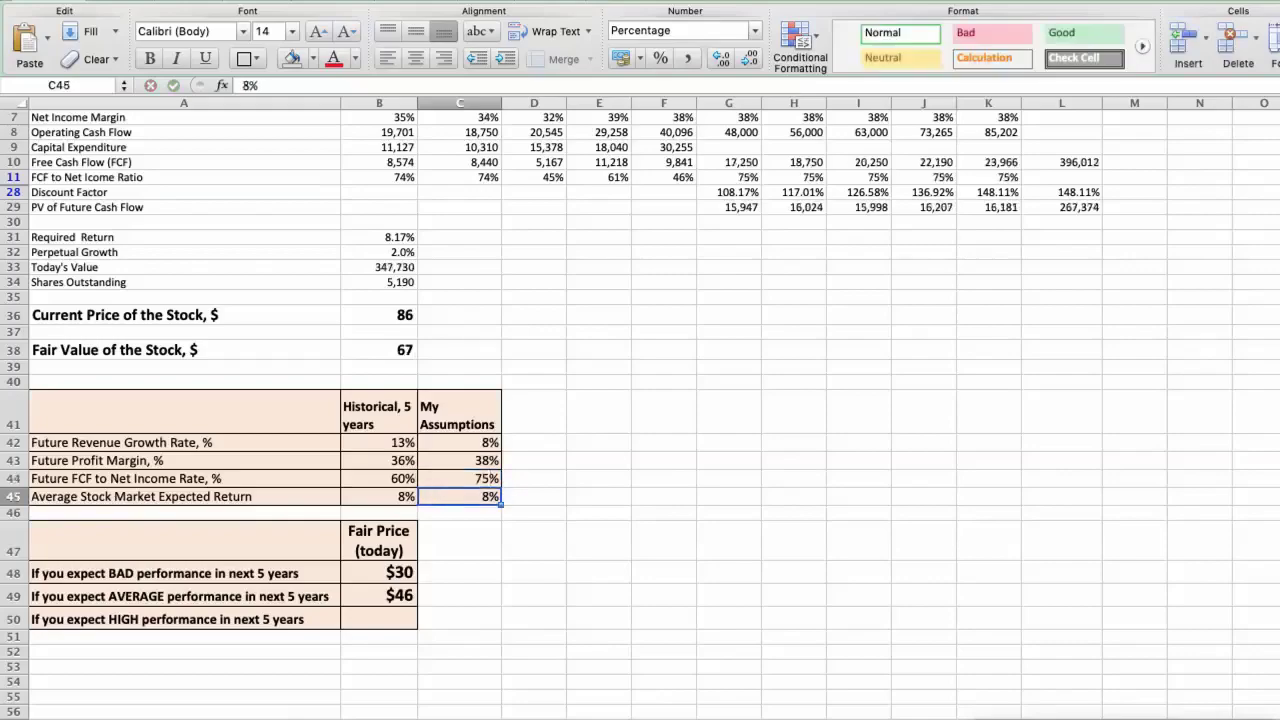
Record the calculated fair value of 67 as today's fair price for HIGH performance in the next 5 years
left_click(372, 349)
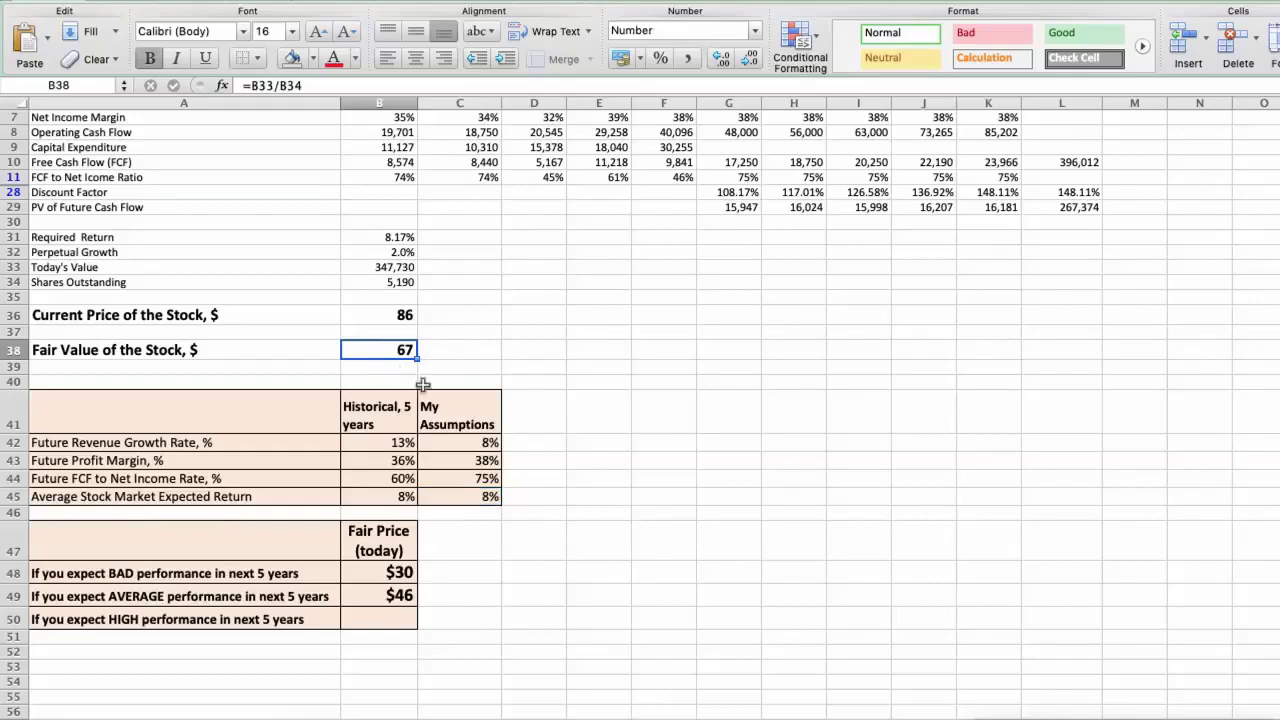
left_click(378, 618)
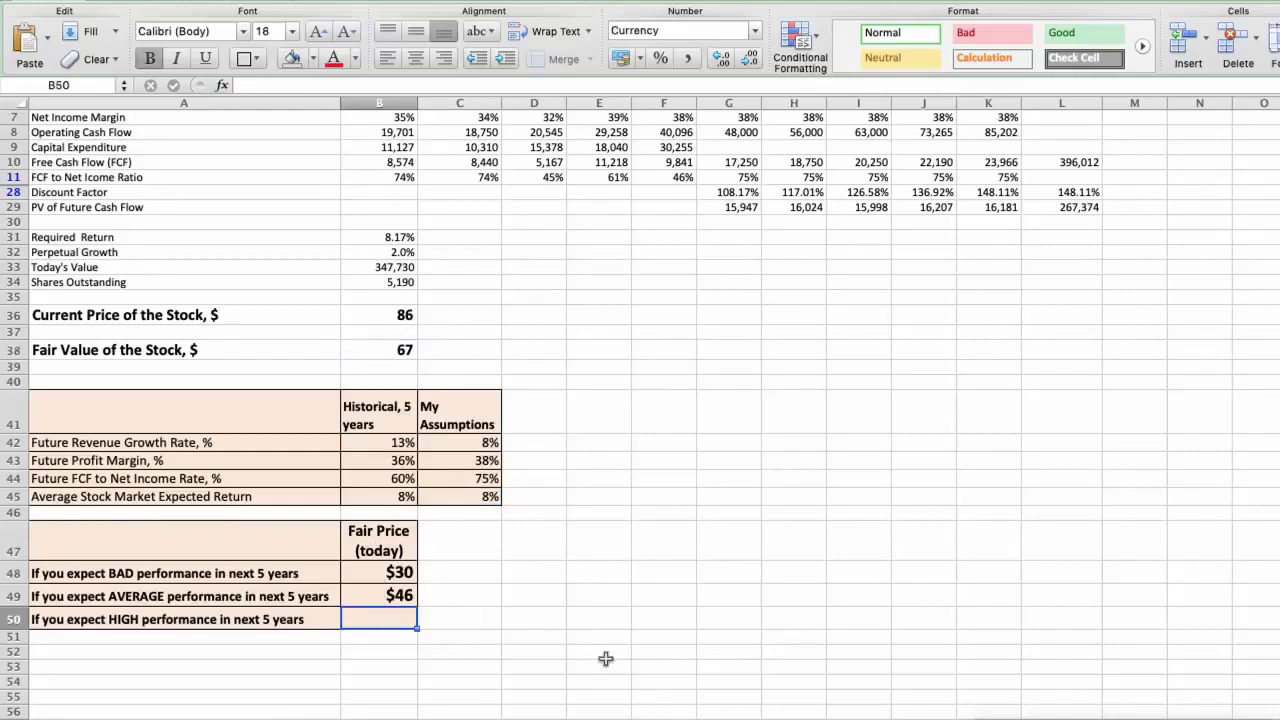
type("67")
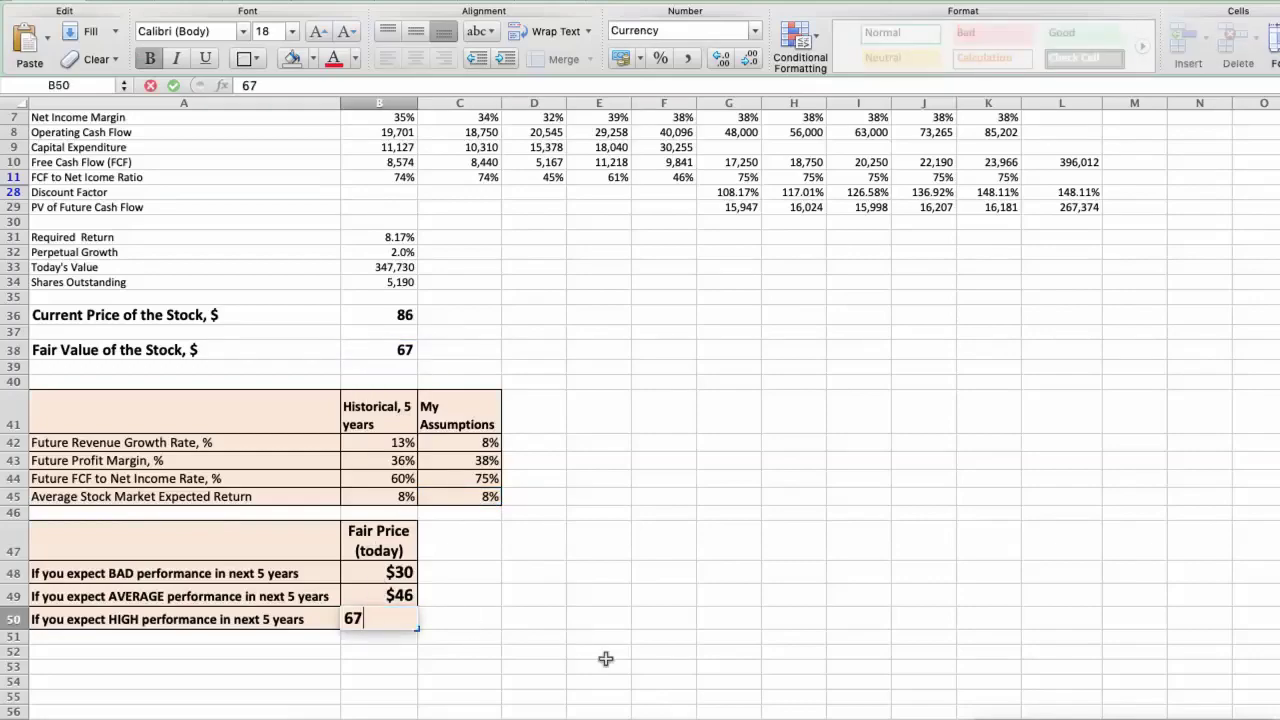
key("Return")
Switch to the P/E ratio valuation sheet and examine its trailing EPS and minimum rate of return inputs
key("ctrl+Page_Down")
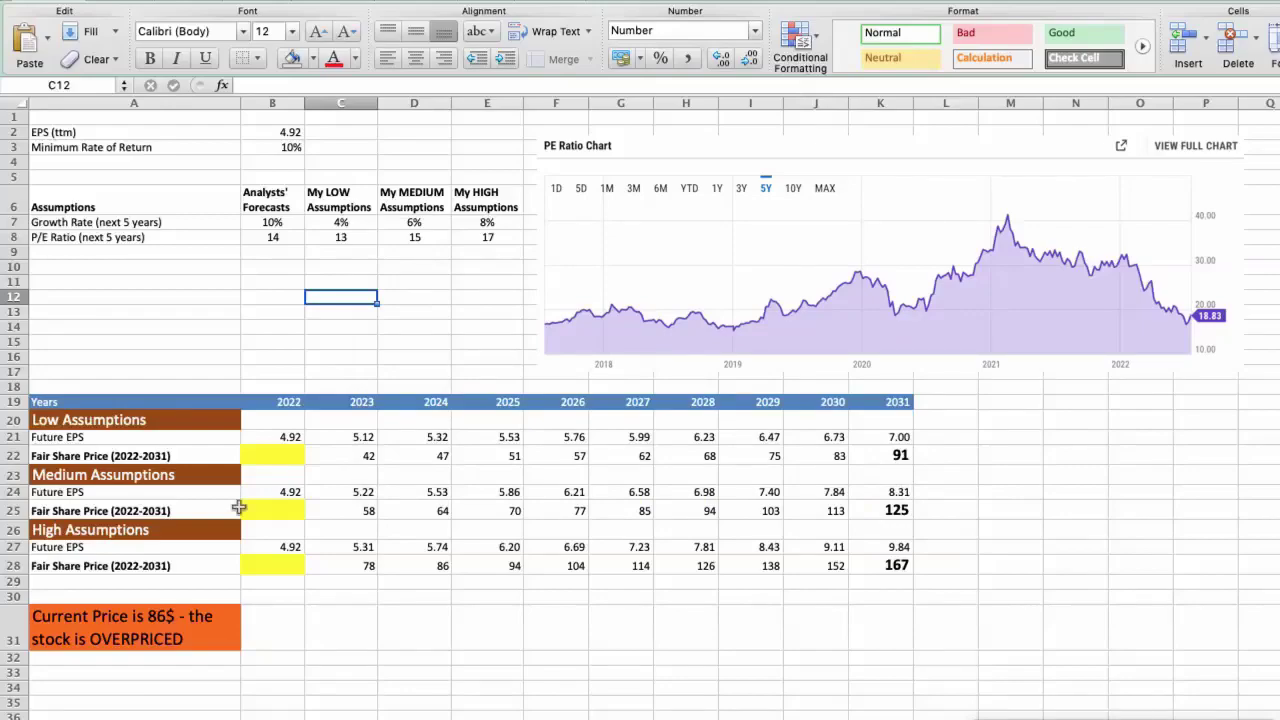
left_click(253, 133)
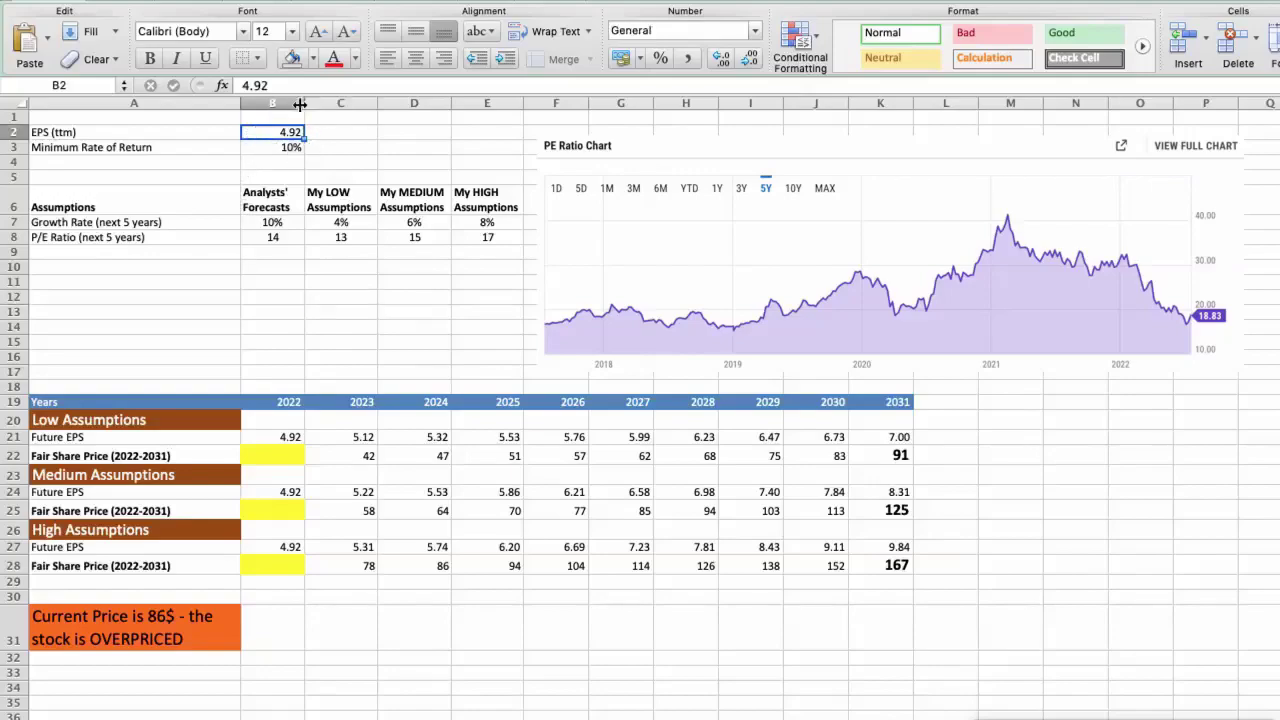
left_click(258, 150)
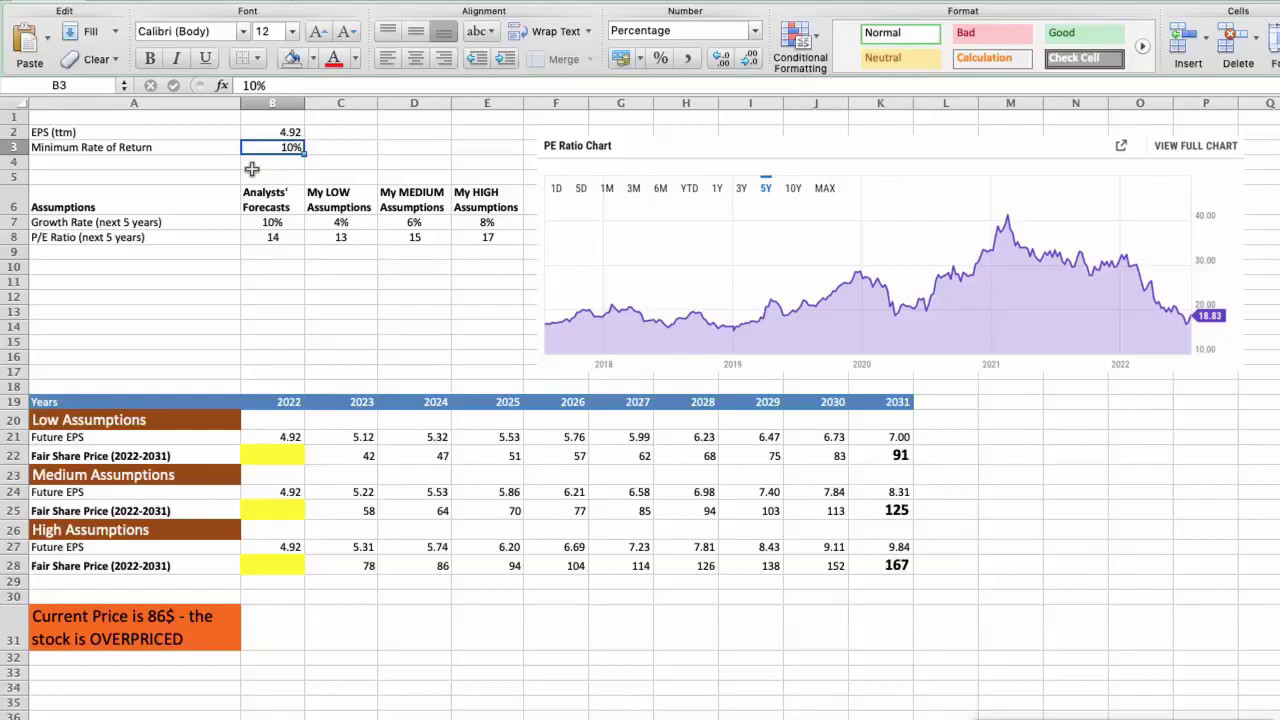
Review the analysts' and low growth and P/E assumptions, and restore the 2022 low-scenario fair share price formula =C22/(1+B3)
left_click(253, 221)
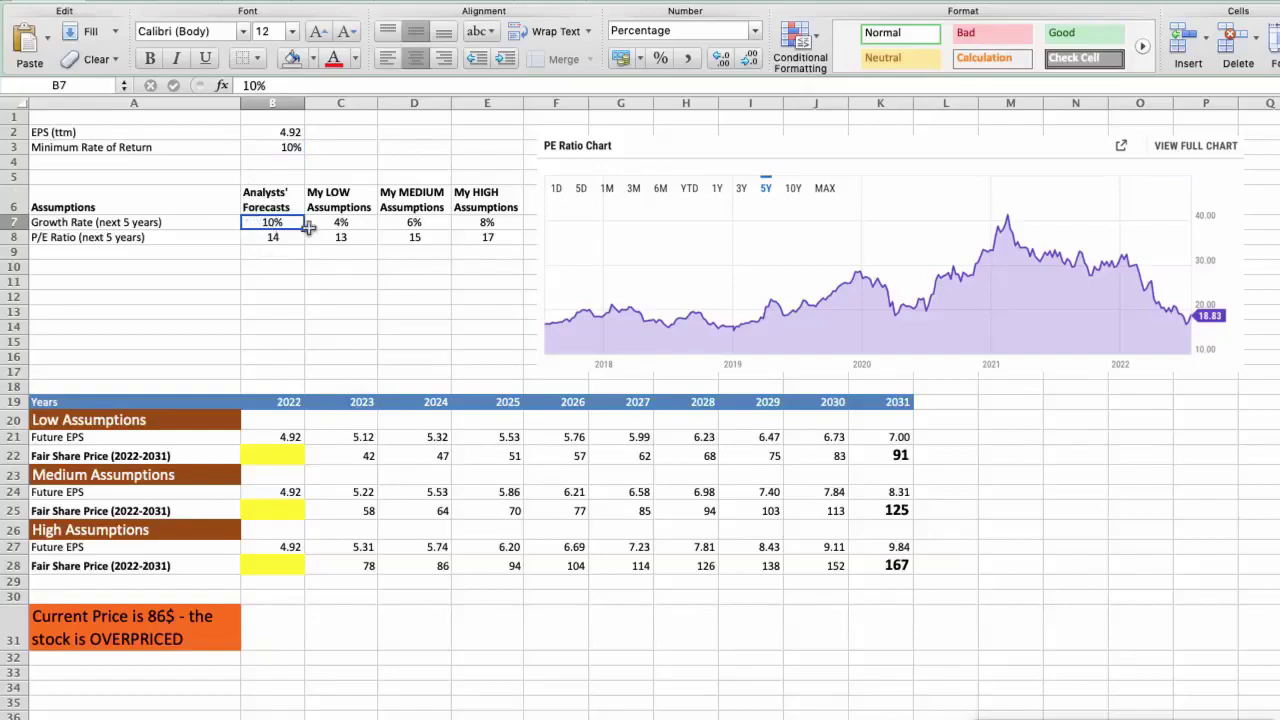
left_click(251, 238)
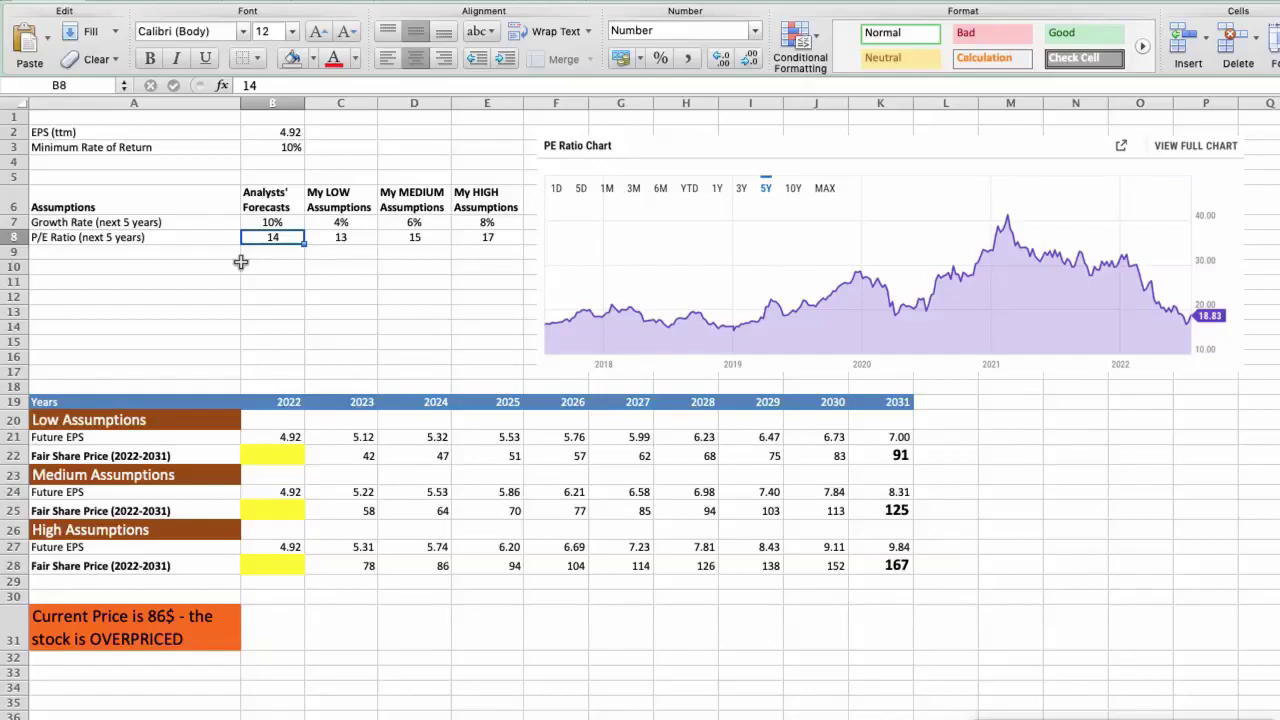
left_click(316, 222)
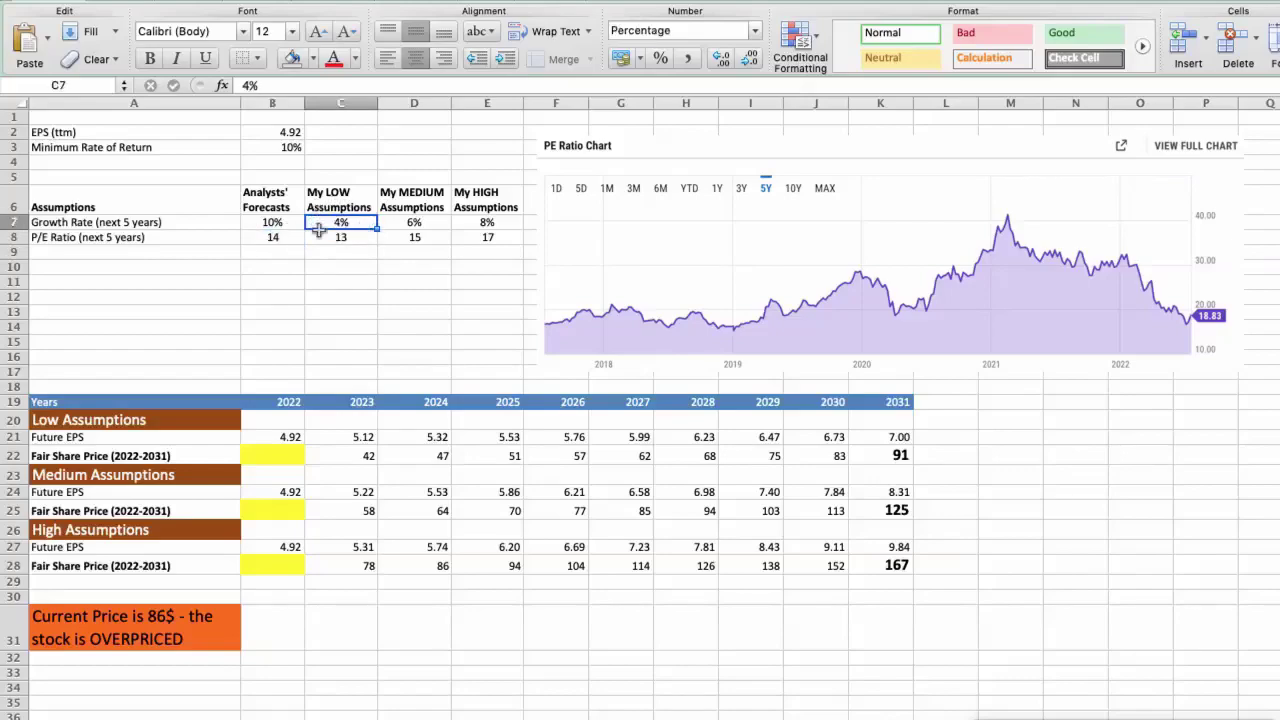
left_click(317, 237)
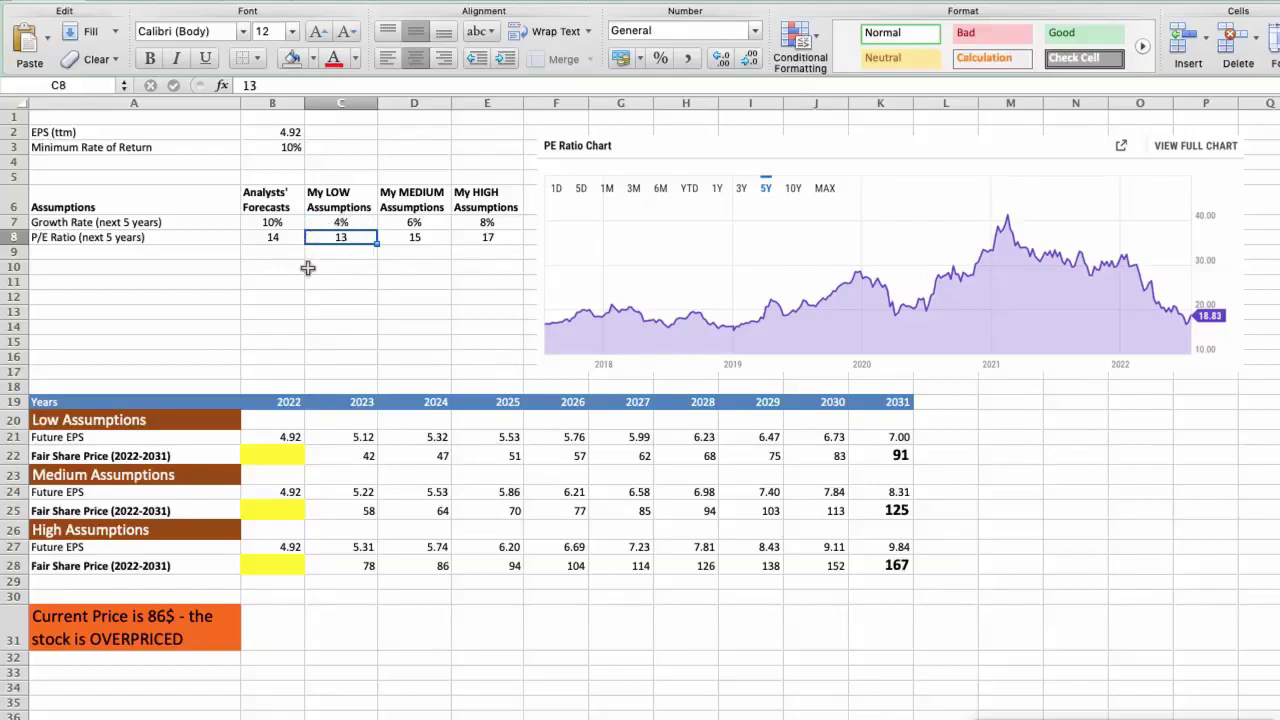
key("super+z")
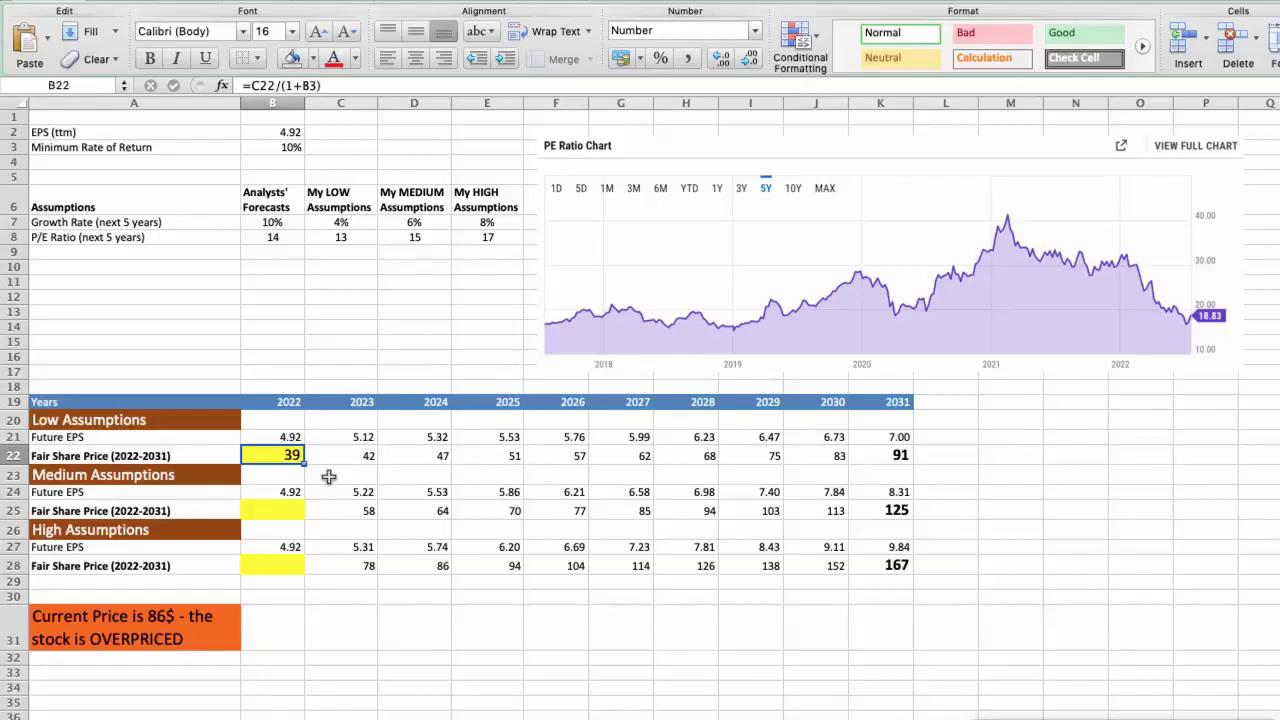
Review the medium and high assumptions and restore their 2022 fair share price formulas, =C25/(1+B3) and =C28/(1+B3)
left_click(386, 222)
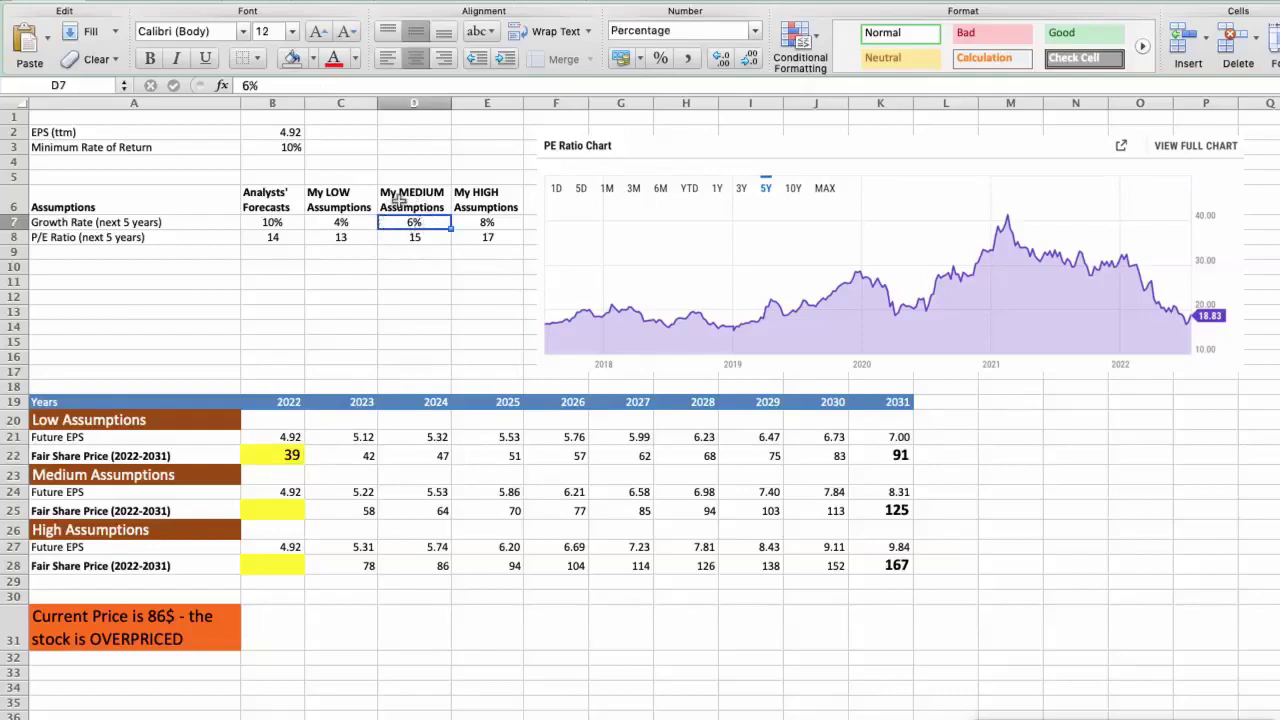
left_click(391, 236)
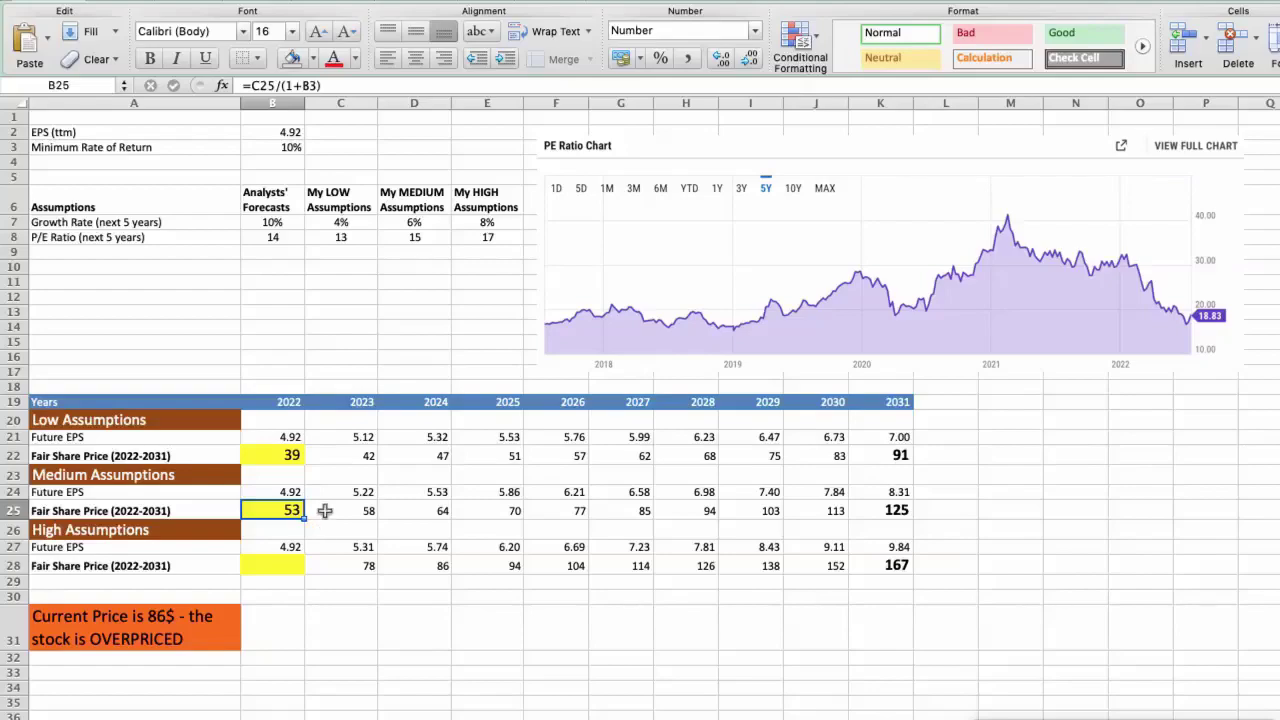
left_click(462, 237)
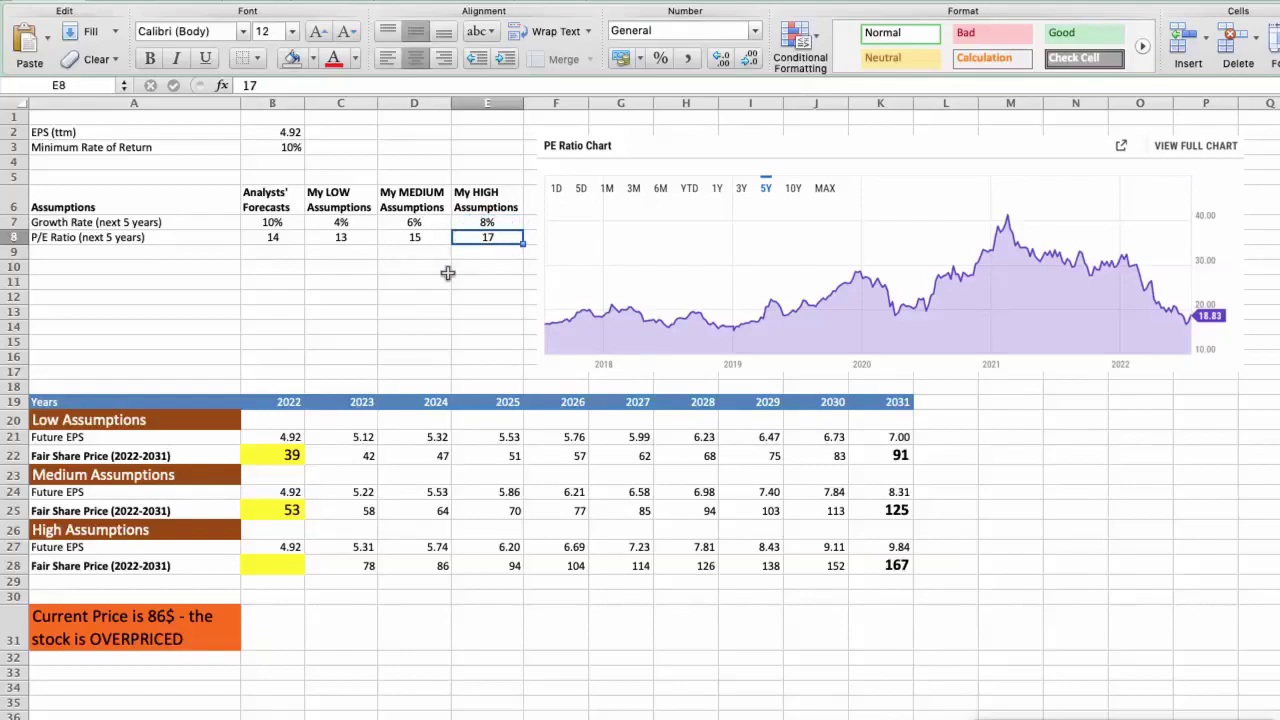
key("super+z")
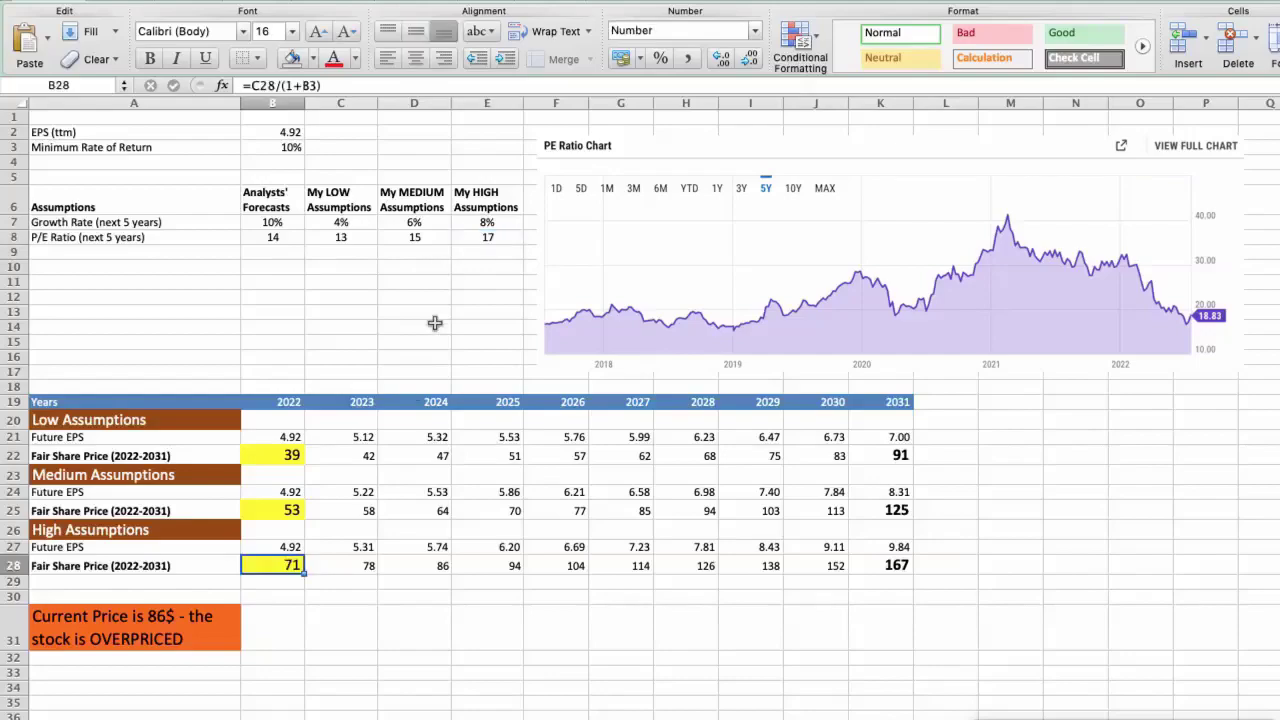